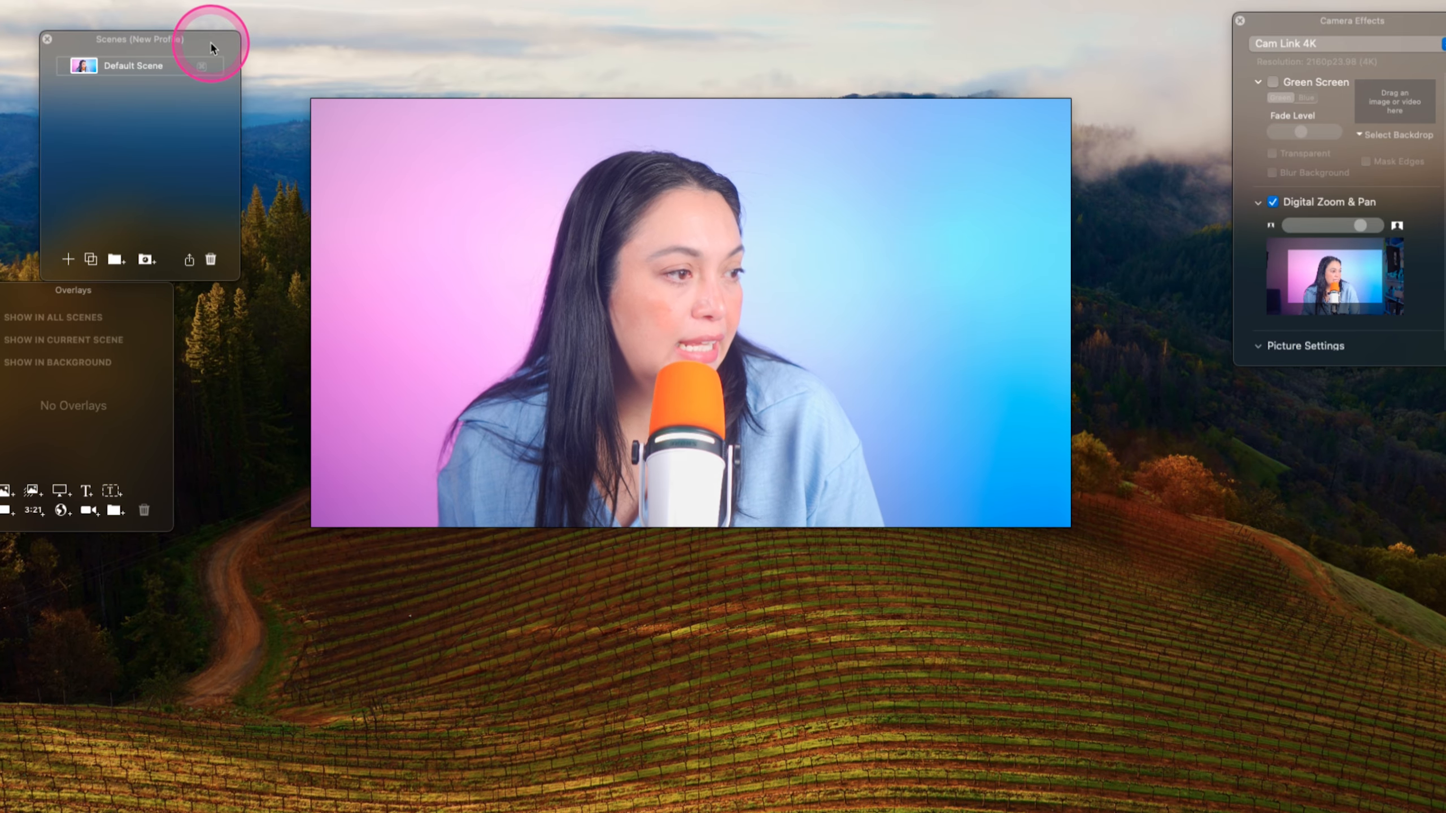
- Reposition the Scenes and Overlays panels on the desktop
{"action": "left_click_drag", "start_coordinate": [211, 43], "coordinate": [256, 50]}
{"action": "left_click_drag", "start_coordinate": [22, 294], "coordinate": [121, 443]}
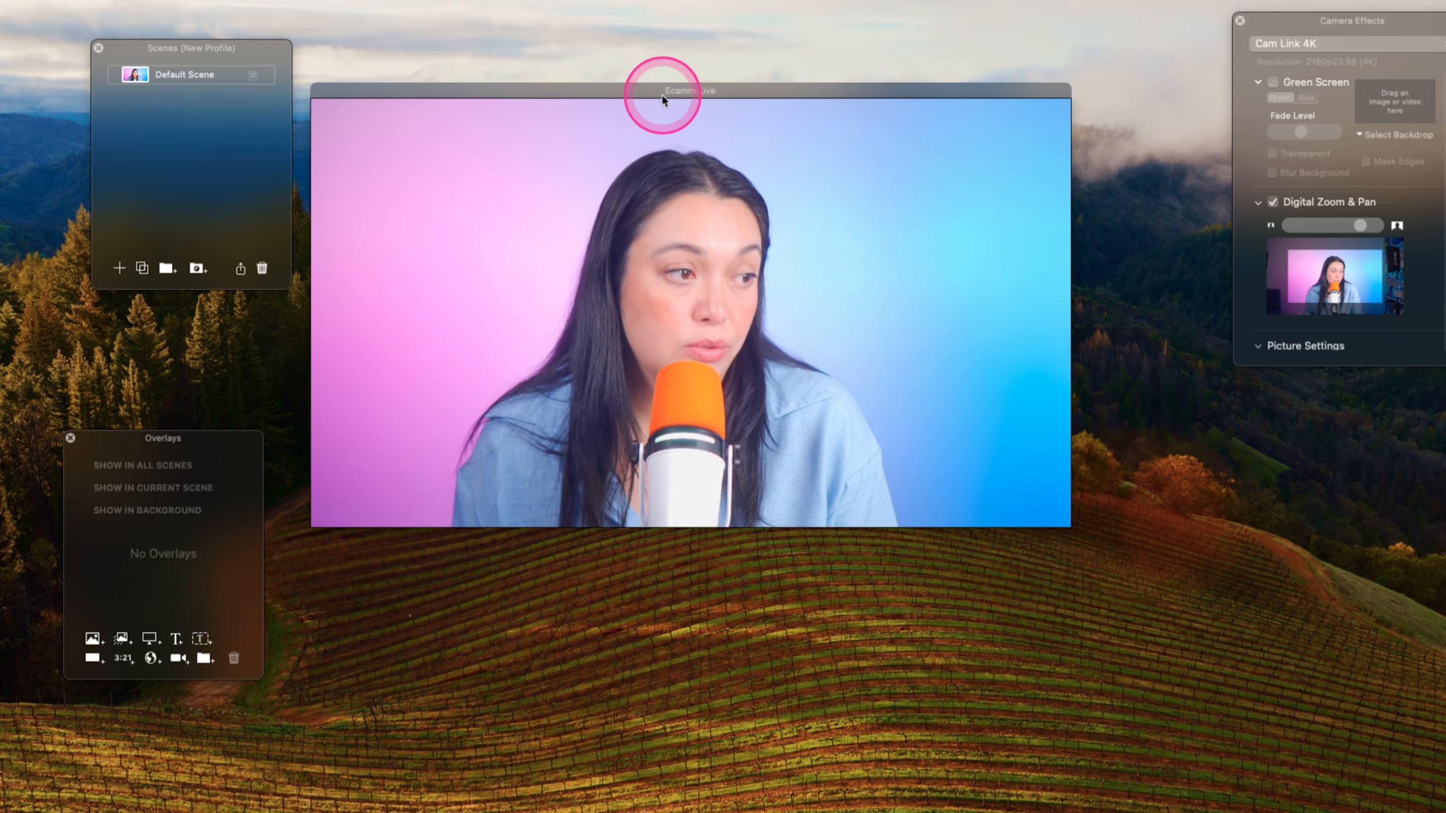
{"action": "mouse_move", "coordinate": [603, 169]}
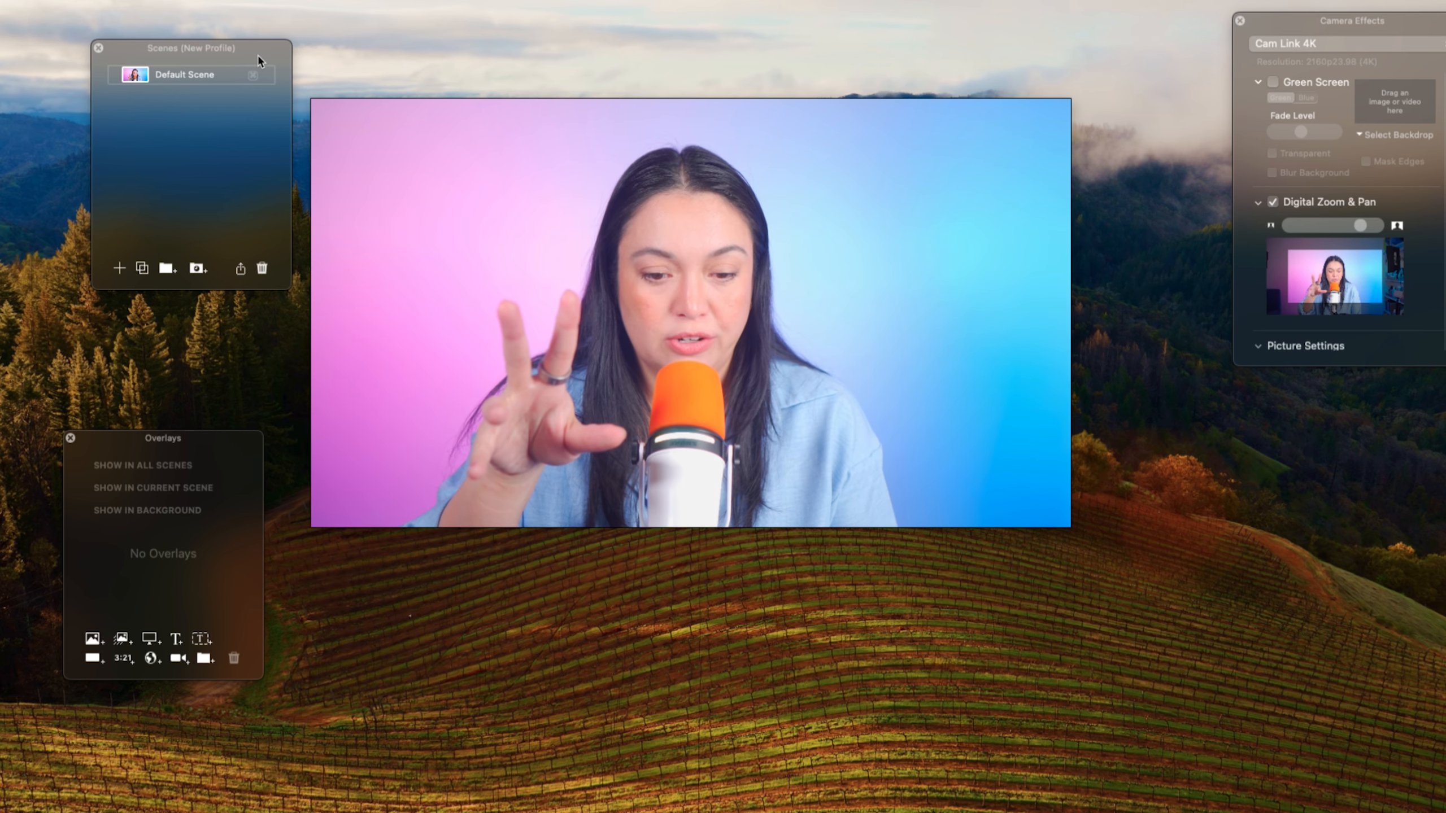
{"action": "mouse_move", "coordinate": [257, 53]}
{"action": "left_mouse_down"}
{"action": "mouse_move", "coordinate": [205, 85]}
{"action": "mouse_move", "coordinate": [360, 100]}
{"action": "mouse_move", "coordinate": [273, 73]}
{"action": "left_mouse_up"}
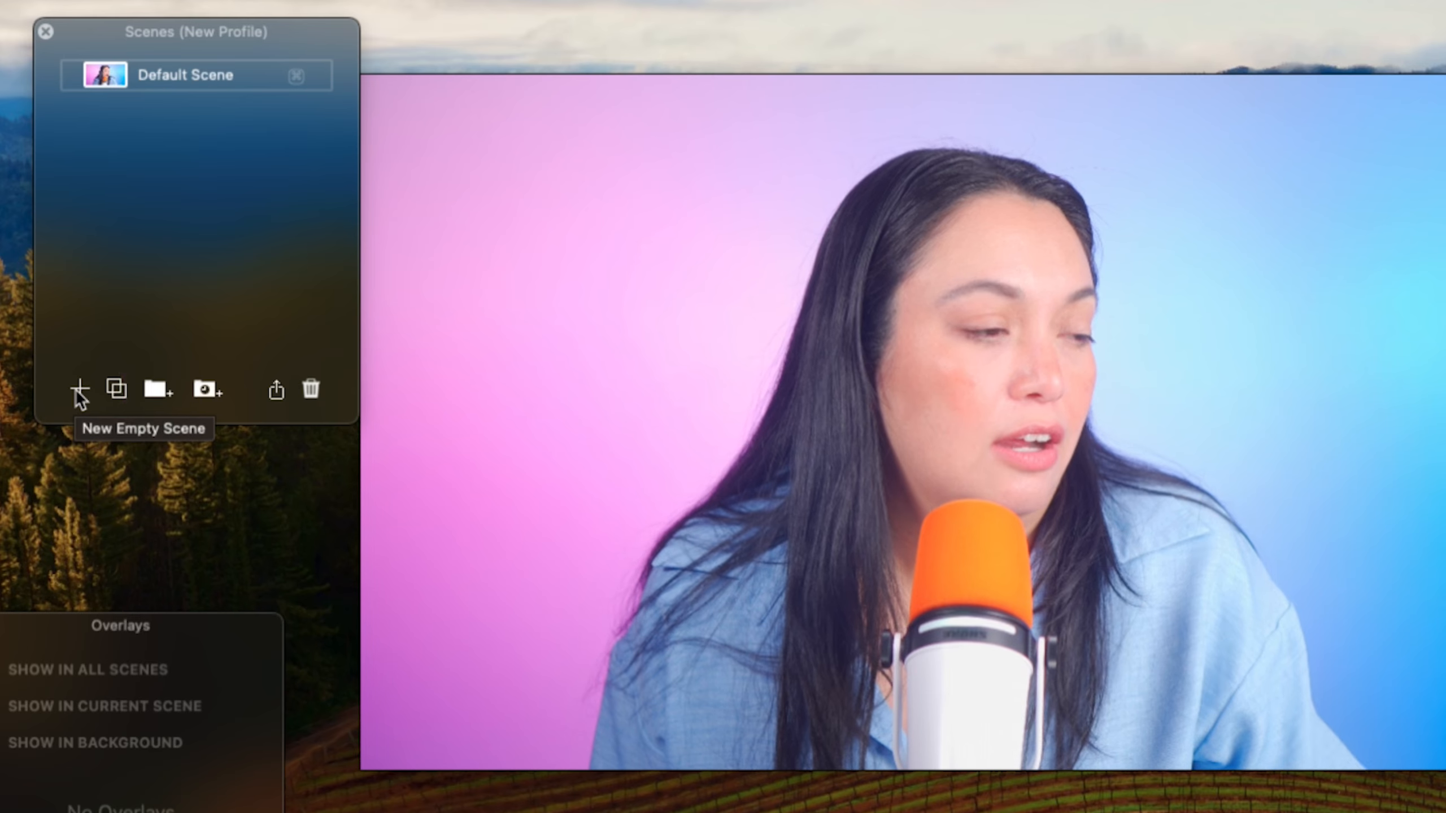
- Add four new empty scenes to the scene list
{"action": "left_click", "coordinate": [137, 294]}
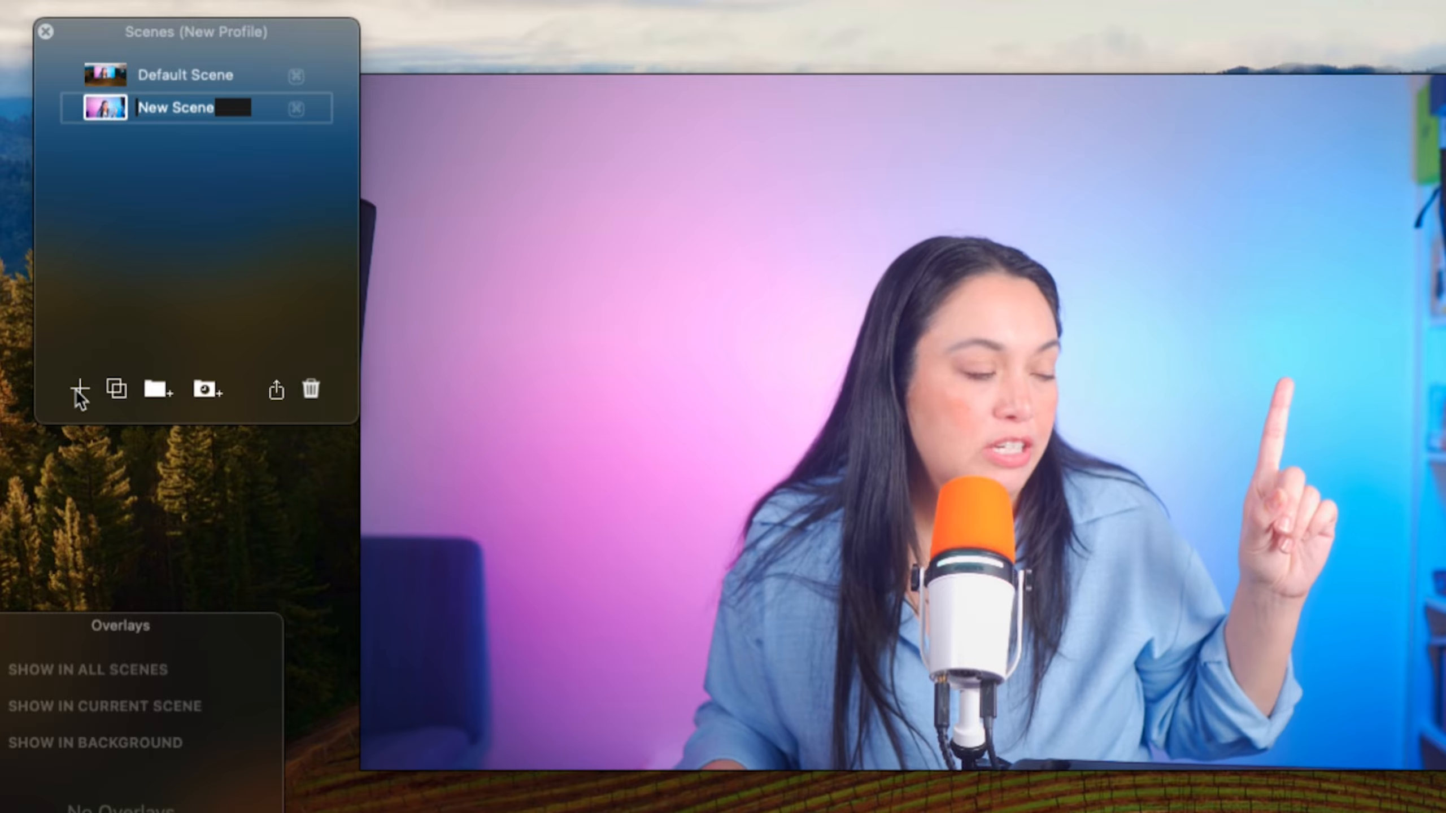
{"action": "left_click", "coordinate": [77, 393]}
{"action": "left_click", "coordinate": [78, 393]}
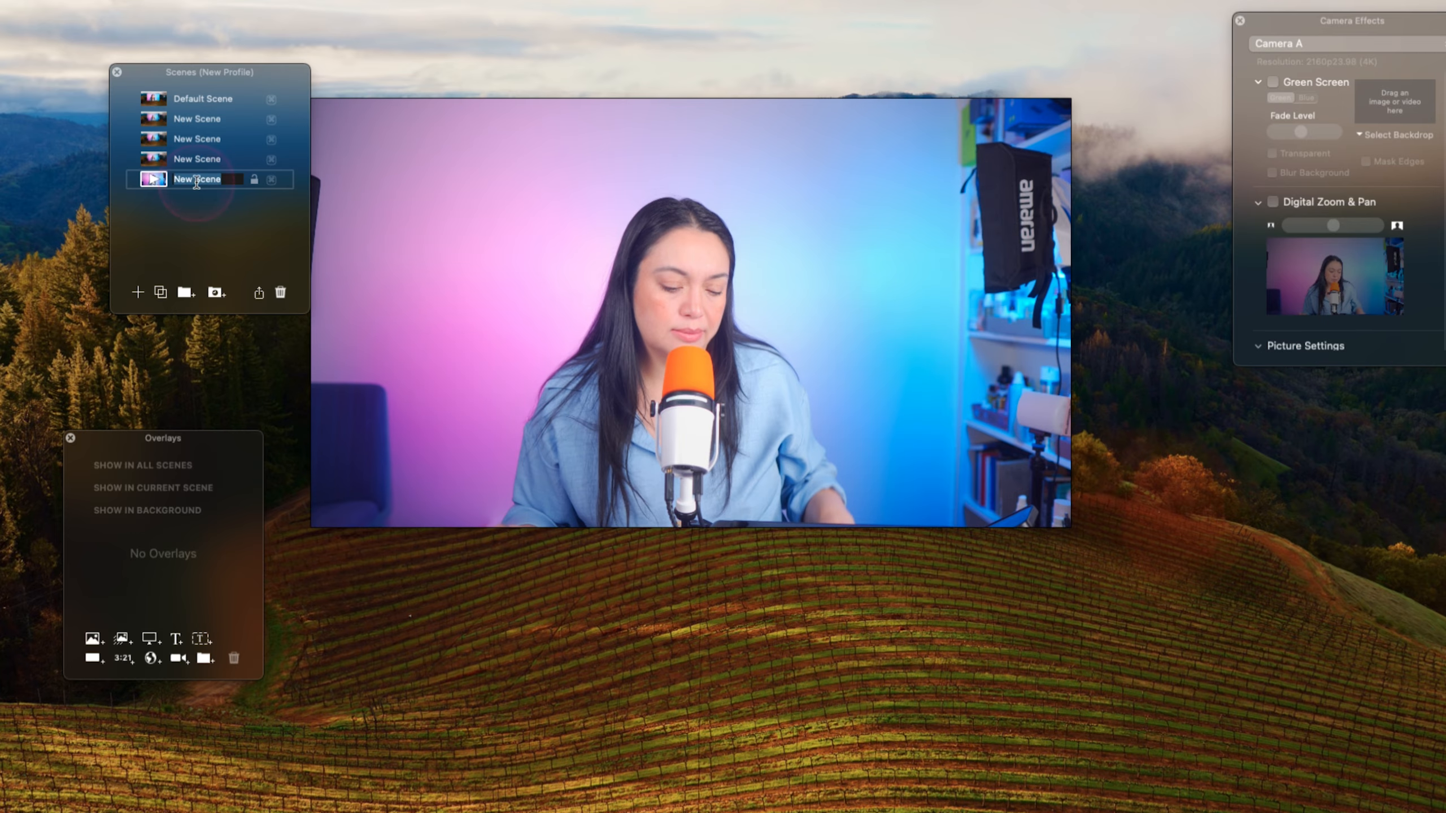
- Rename the Default Scene to Introduction
{"action": "left_click", "coordinate": [195, 99]}
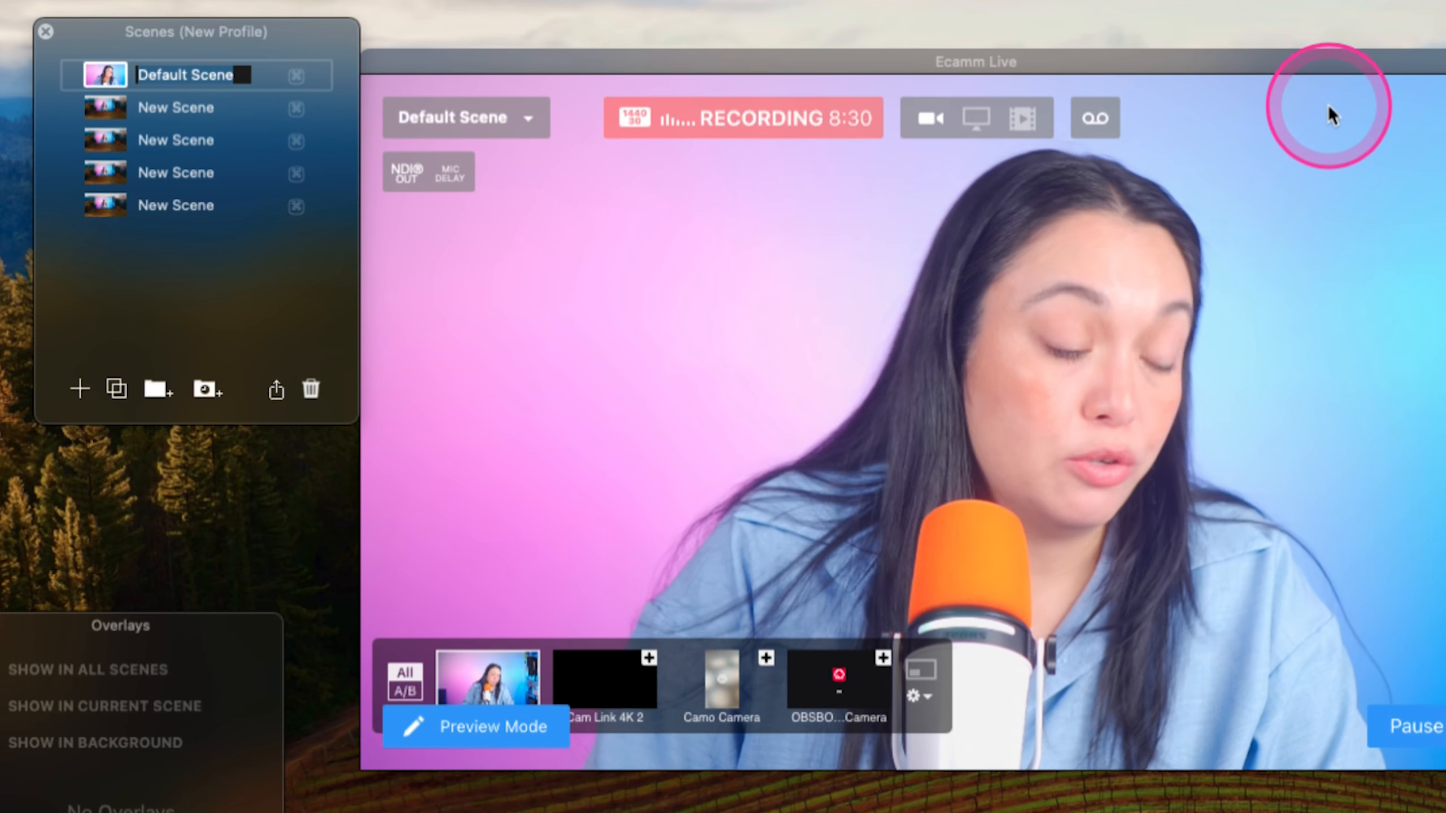
{"action": "type", "text": "Introduction"}
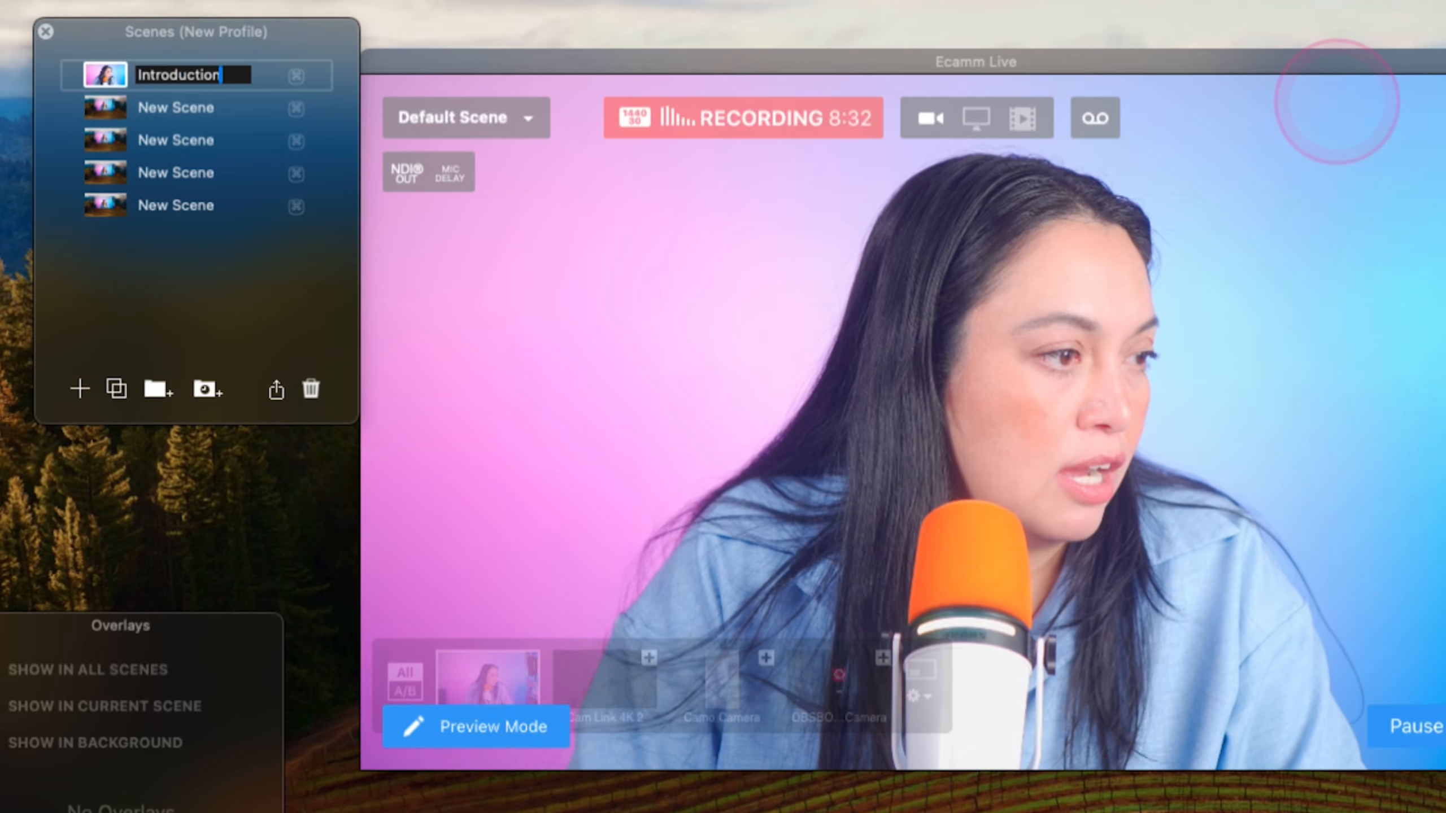
{"action": "left_click", "coordinate": [1326, 194]}
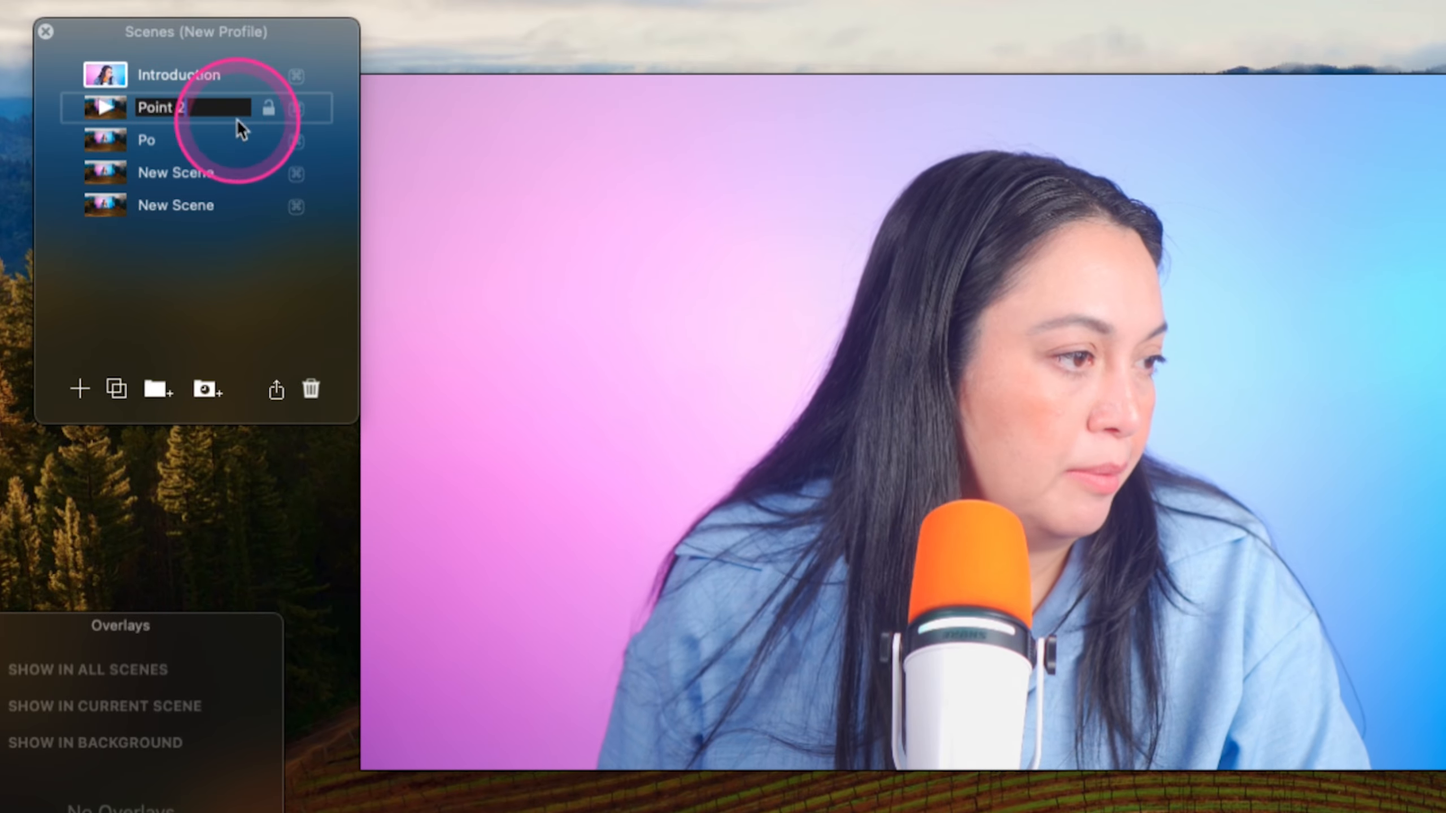
- Rename the four new scenes to Point 1, Point 2, Point 3 and Conclusion
{"action": "left_click", "coordinate": [474, 124]}
{"action": "key", "text": "BackSpace"}
{"action": "type", "text": "1"}
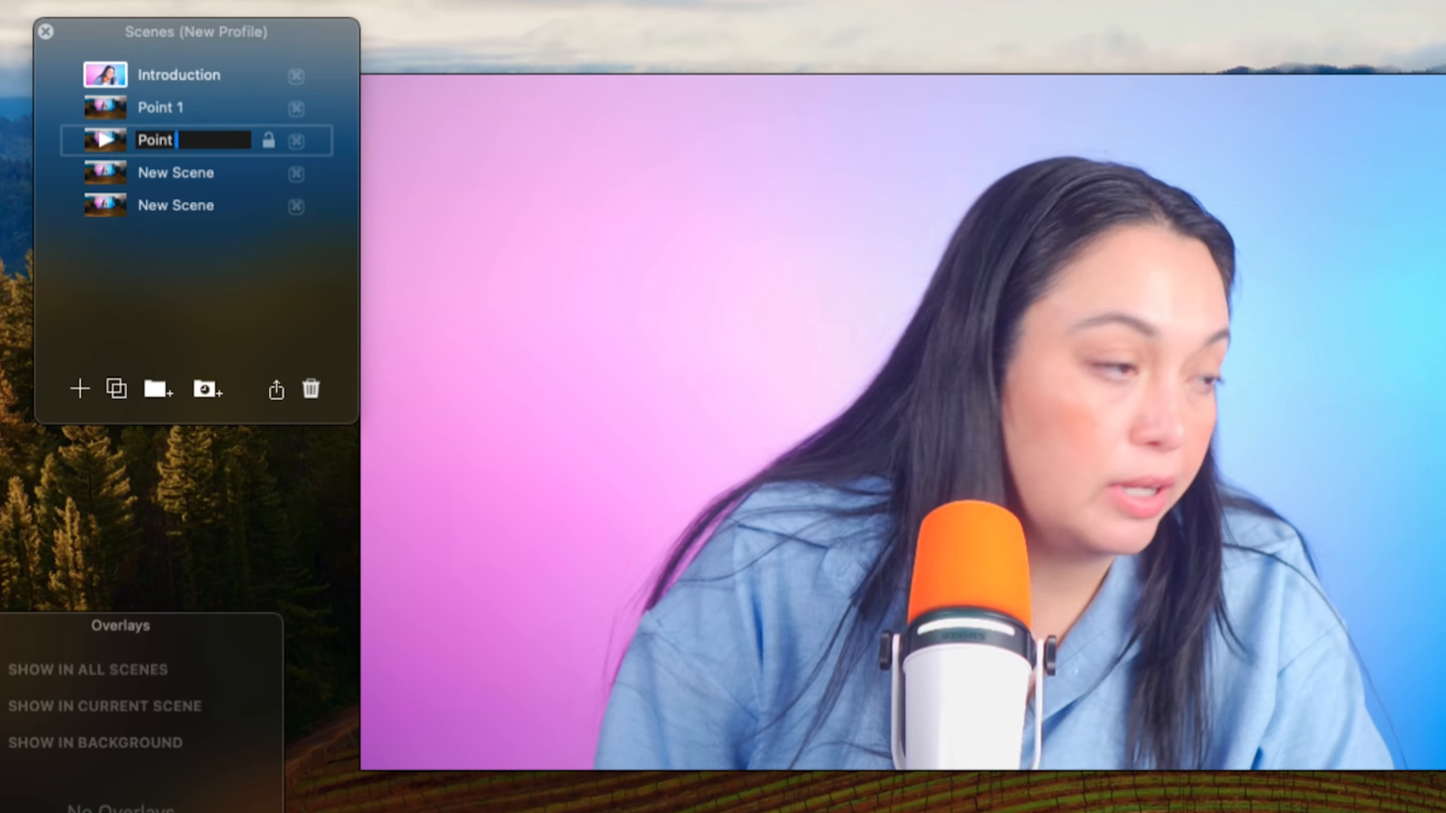
{"action": "type", "text": "2"}
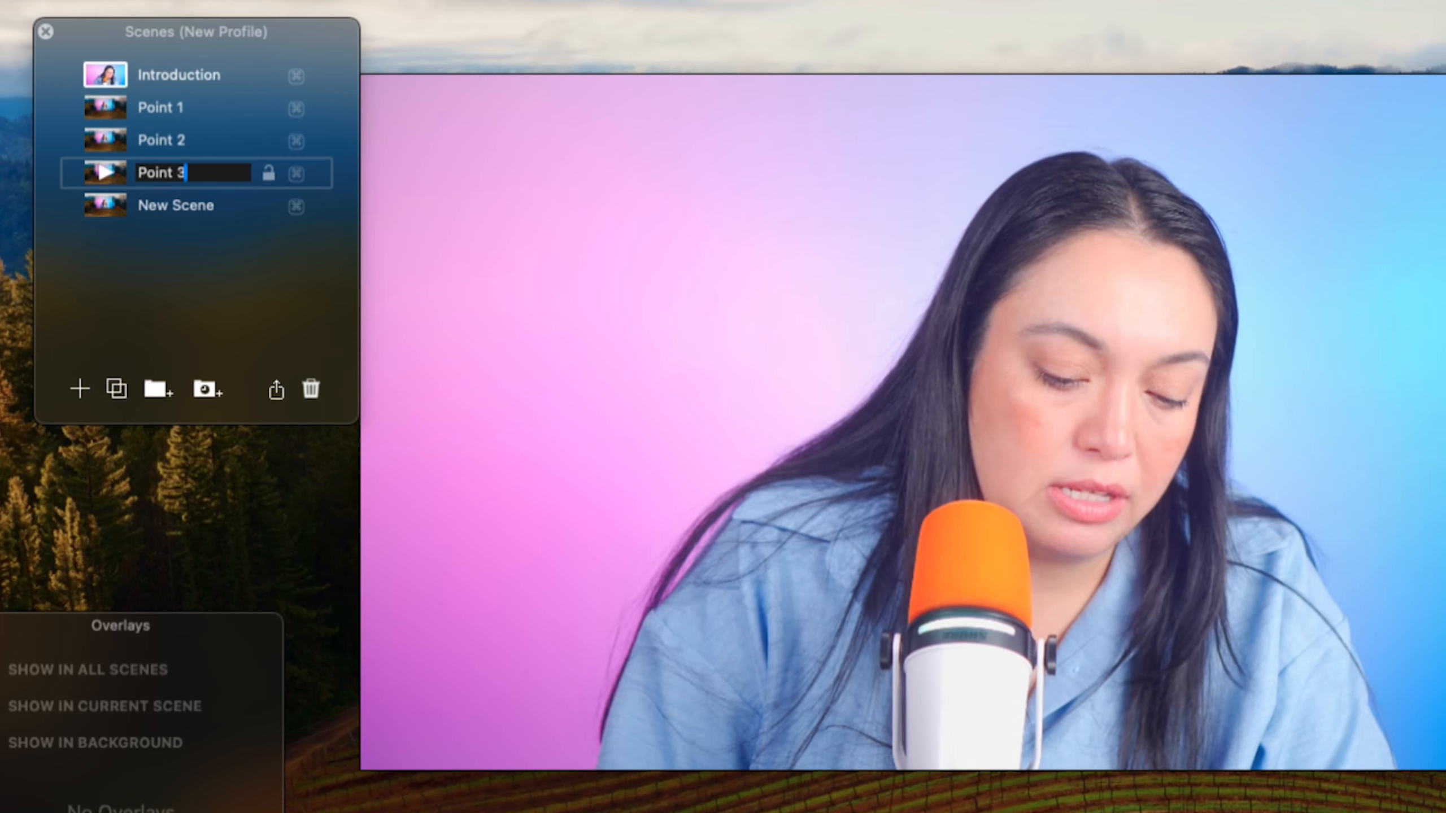
{"action": "key", "text": "Tab"}
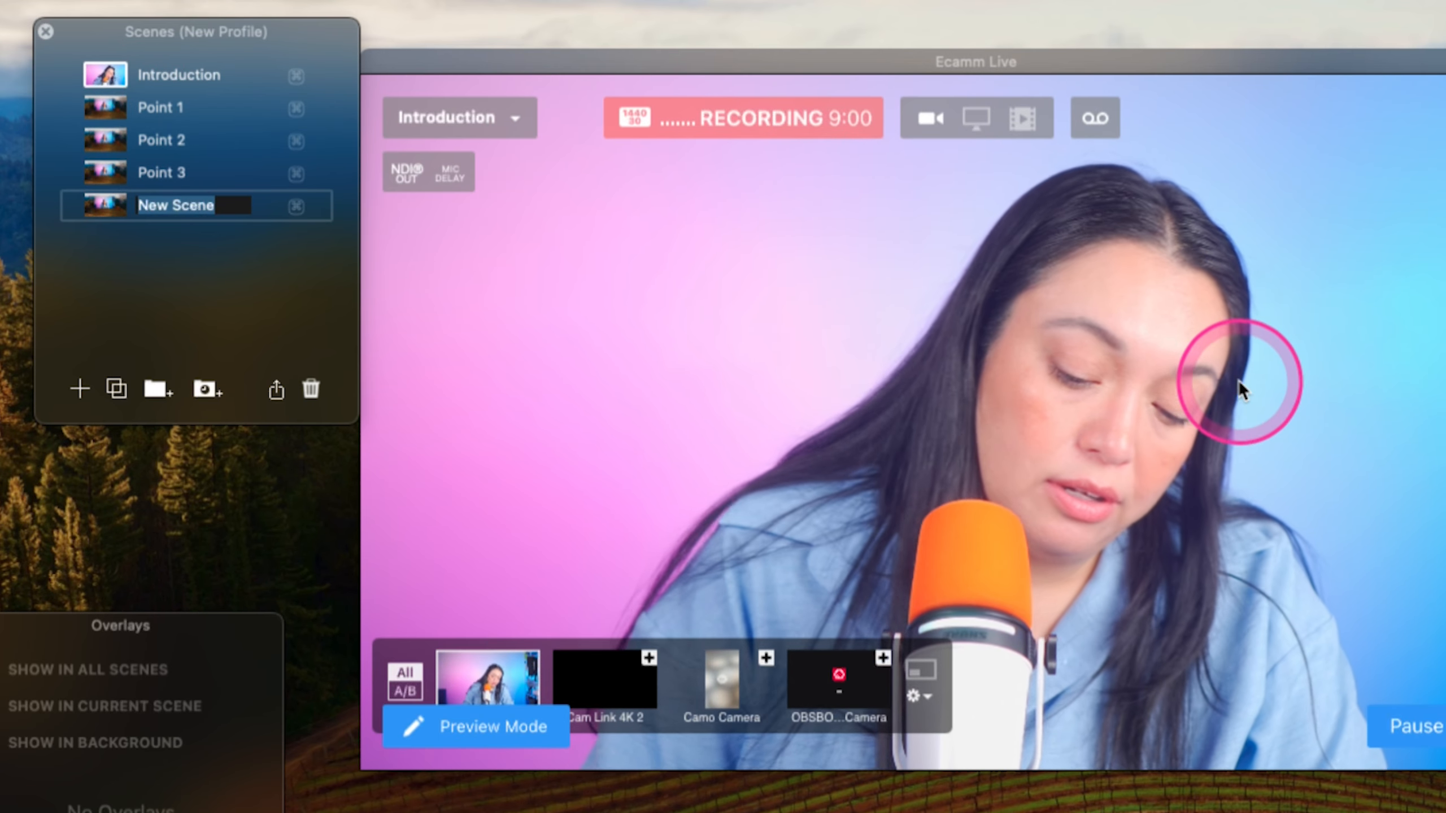
{"action": "type", "text": "Corclusion"}
{"action": "key", "text": "Return"}
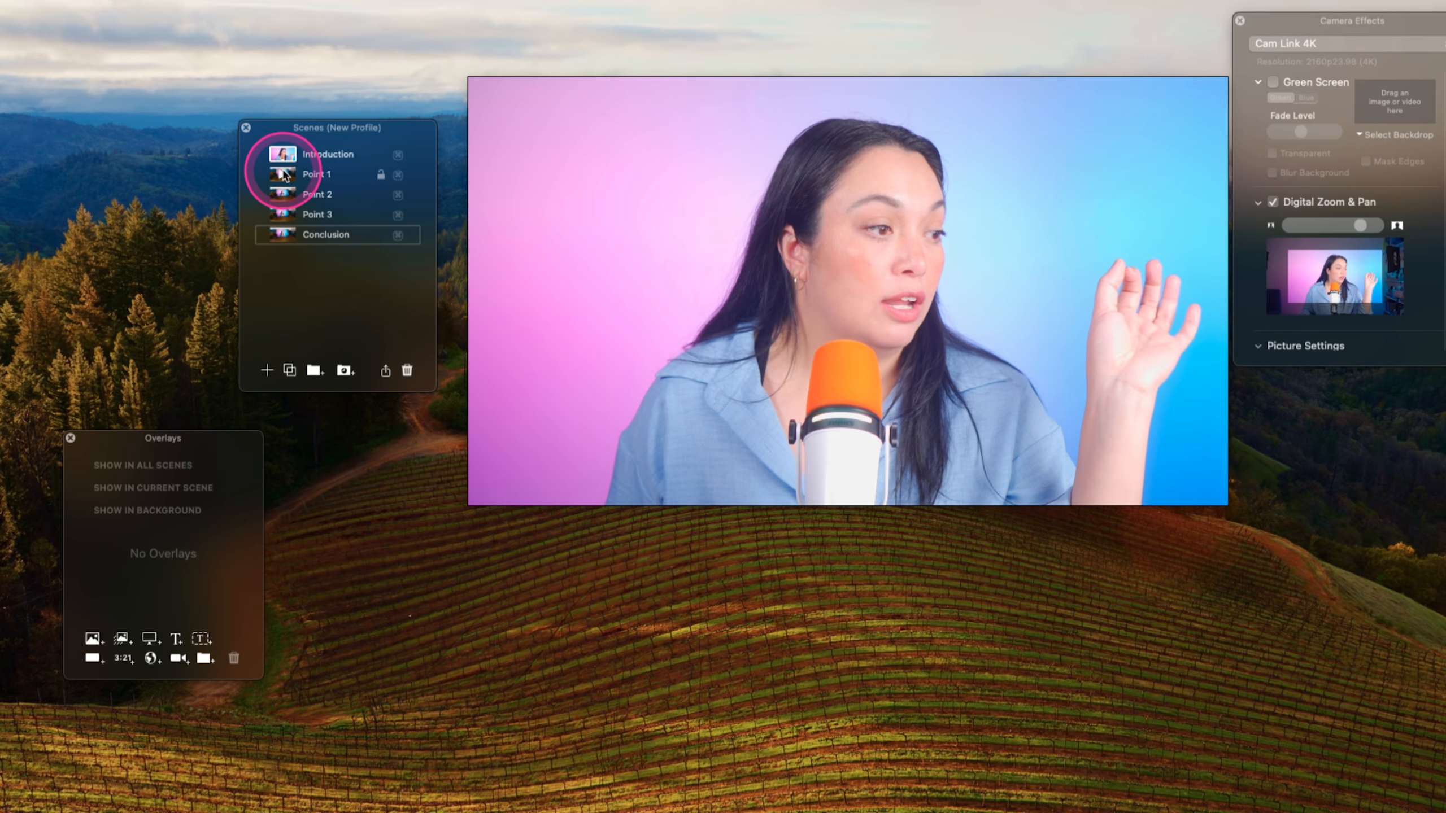
- For the Point 1 scene, enable Digital Zoom & Pan, zoom in and reframe the camera on the subject
{"action": "left_click", "coordinate": [285, 174]}
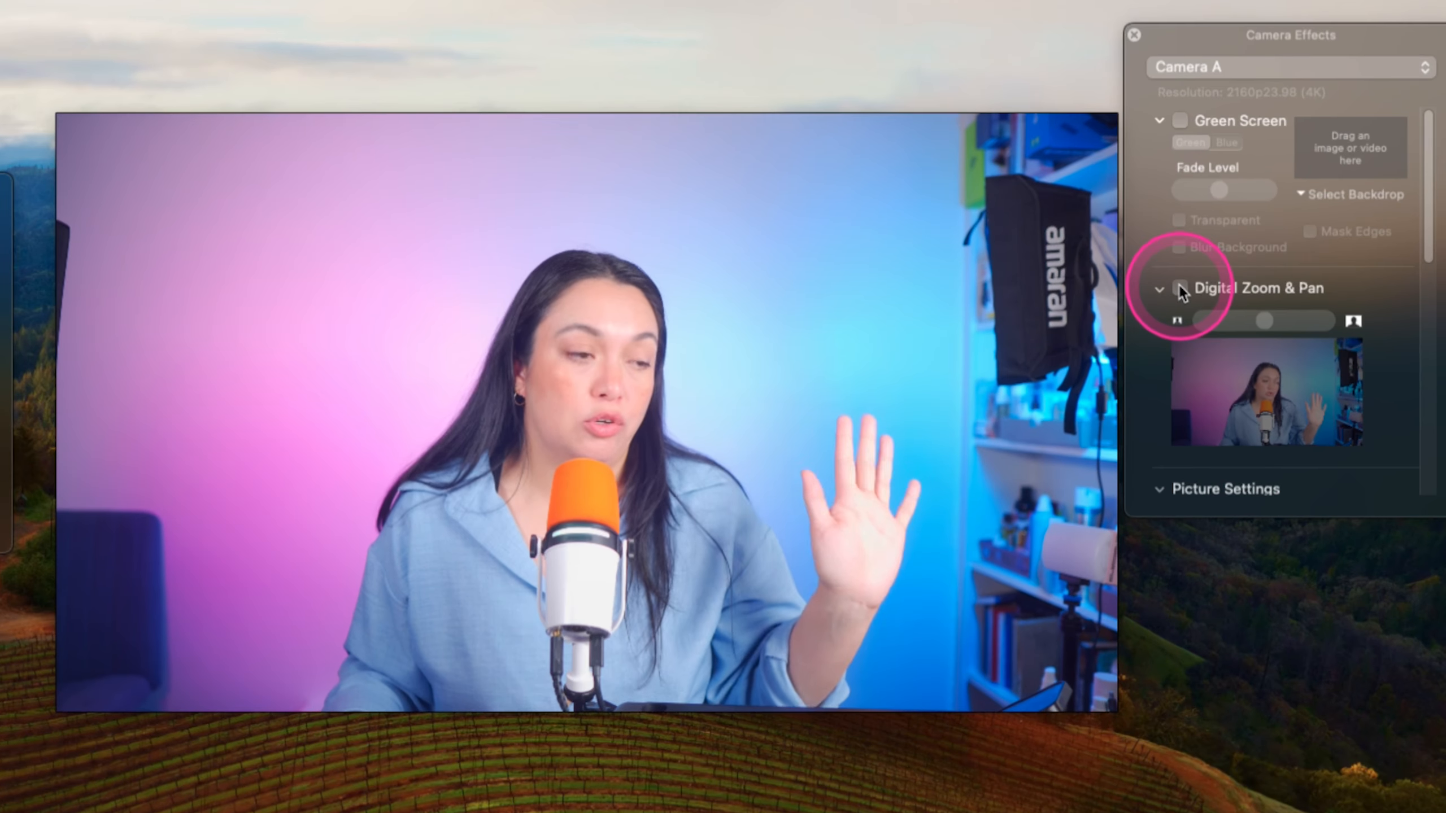
{"action": "left_click", "coordinate": [1272, 202]}
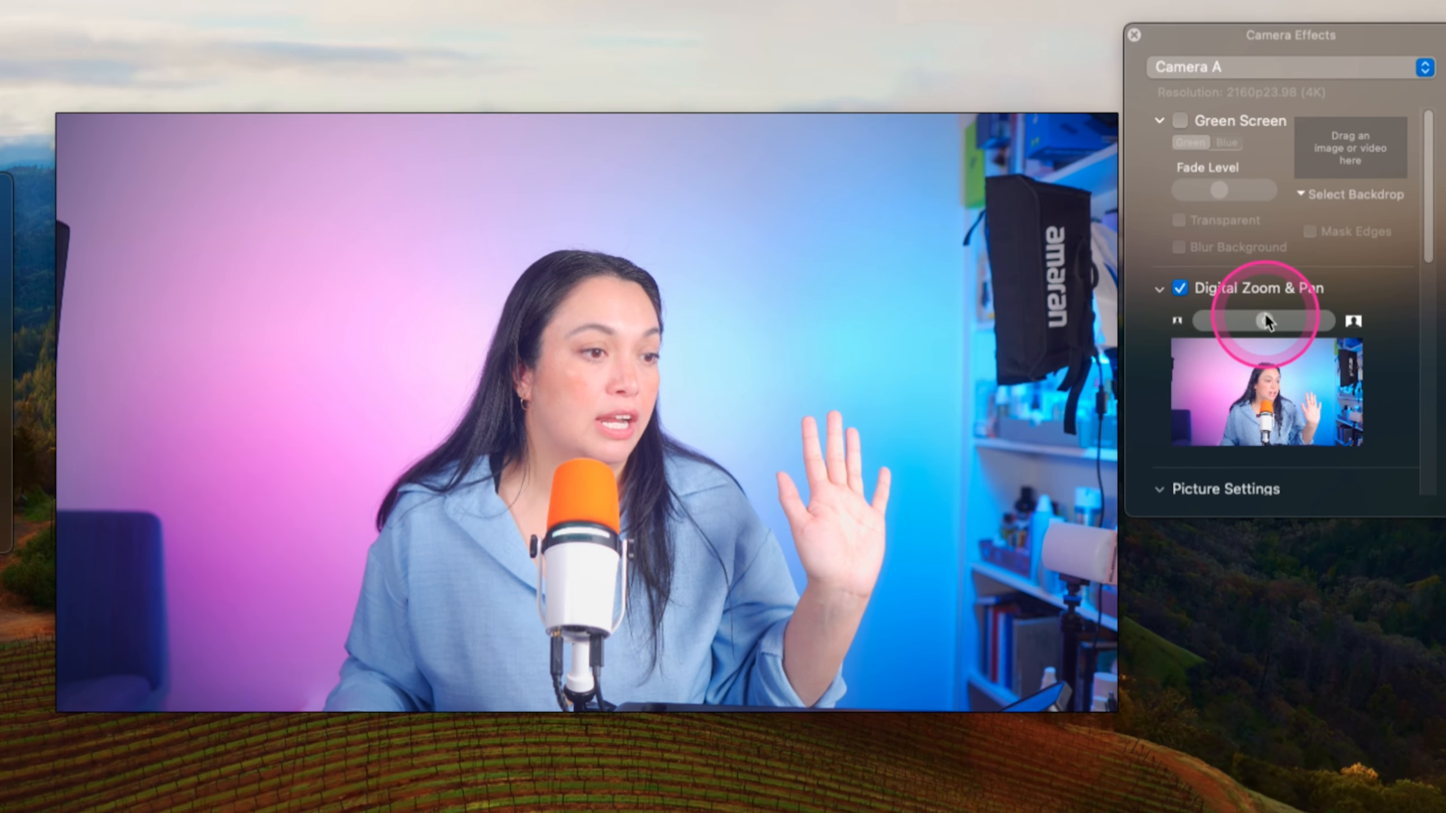
{"action": "left_click_drag", "start_coordinate": [1332, 224], "coordinate": [1361, 225]}
{"action": "mouse_move", "coordinate": [1283, 390]}
{"action": "left_mouse_down"}
{"action": "mouse_move", "coordinate": [1269, 389]}
{"action": "mouse_move", "coordinate": [1297, 393]}
{"action": "mouse_move", "coordinate": [1277, 389]}
{"action": "left_mouse_up"}
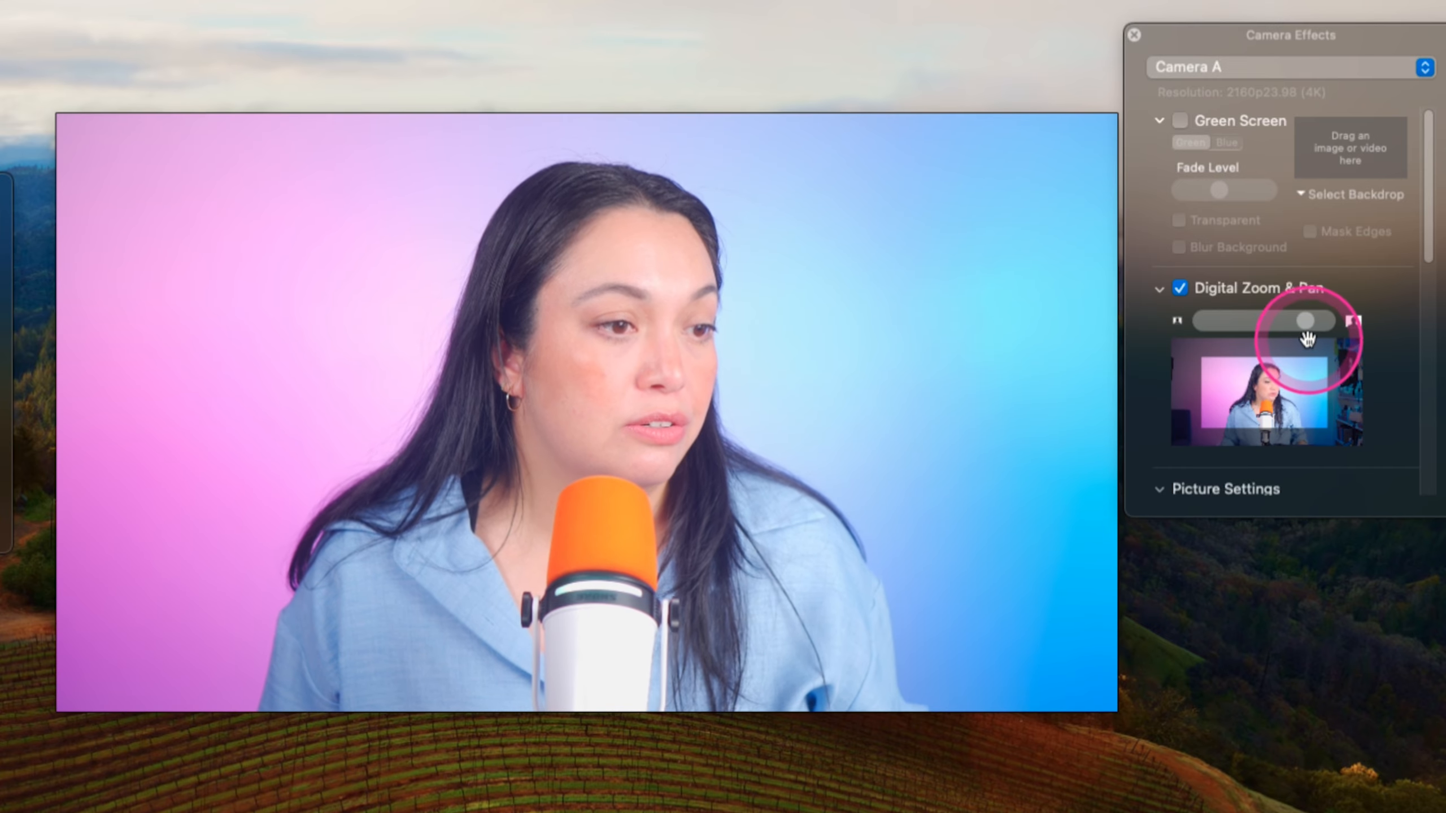
{"action": "left_click_drag", "start_coordinate": [1307, 321], "coordinate": [1325, 321]}
{"action": "left_click_drag", "start_coordinate": [1284, 384], "coordinate": [1270, 381]}
{"action": "left_click_drag", "start_coordinate": [1324, 321], "coordinate": [1316, 321]}
{"action": "left_click_drag", "start_coordinate": [1282, 373], "coordinate": [1280, 373]}
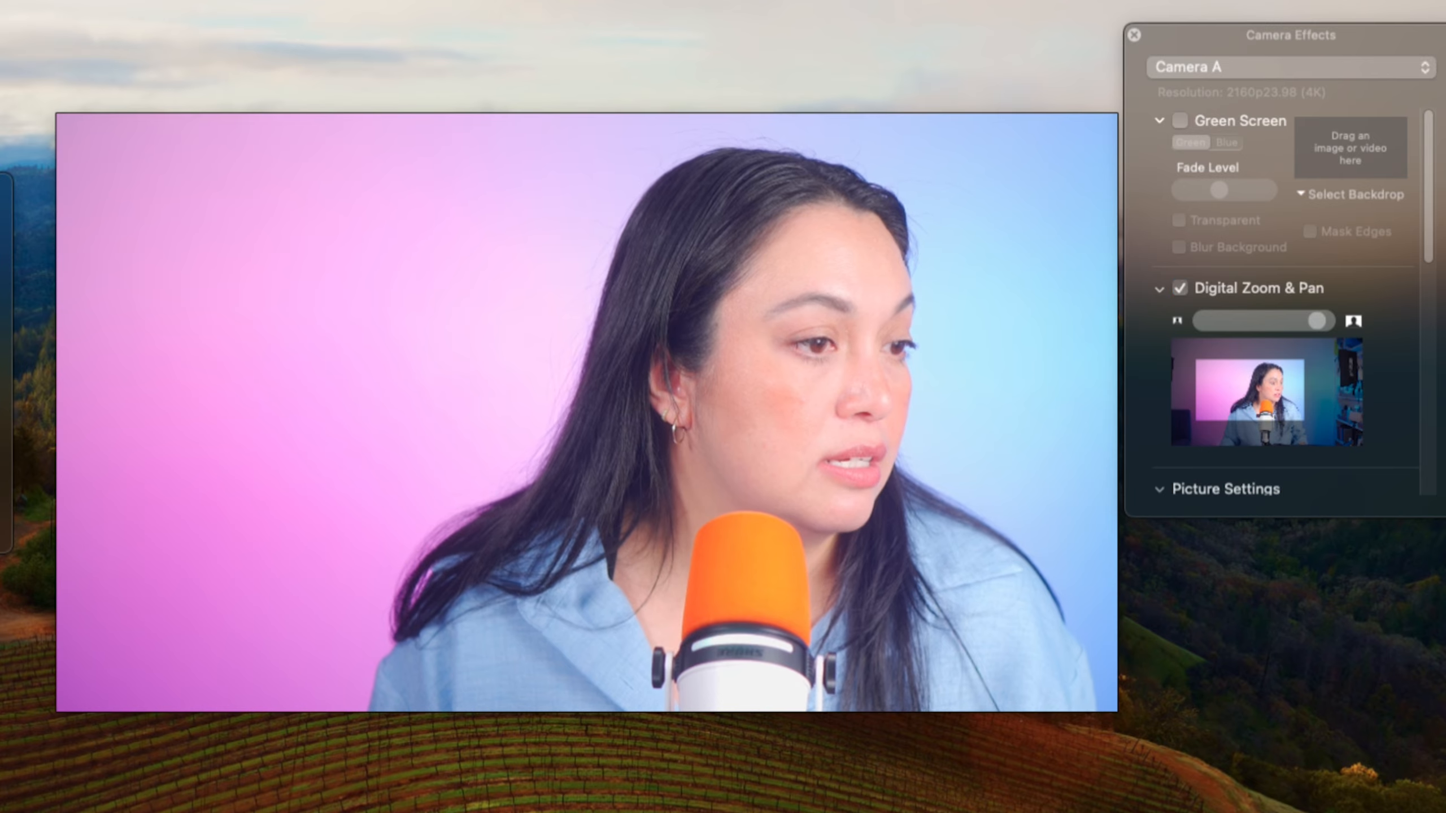
{"action": "left_click", "coordinate": [1183, 289]}
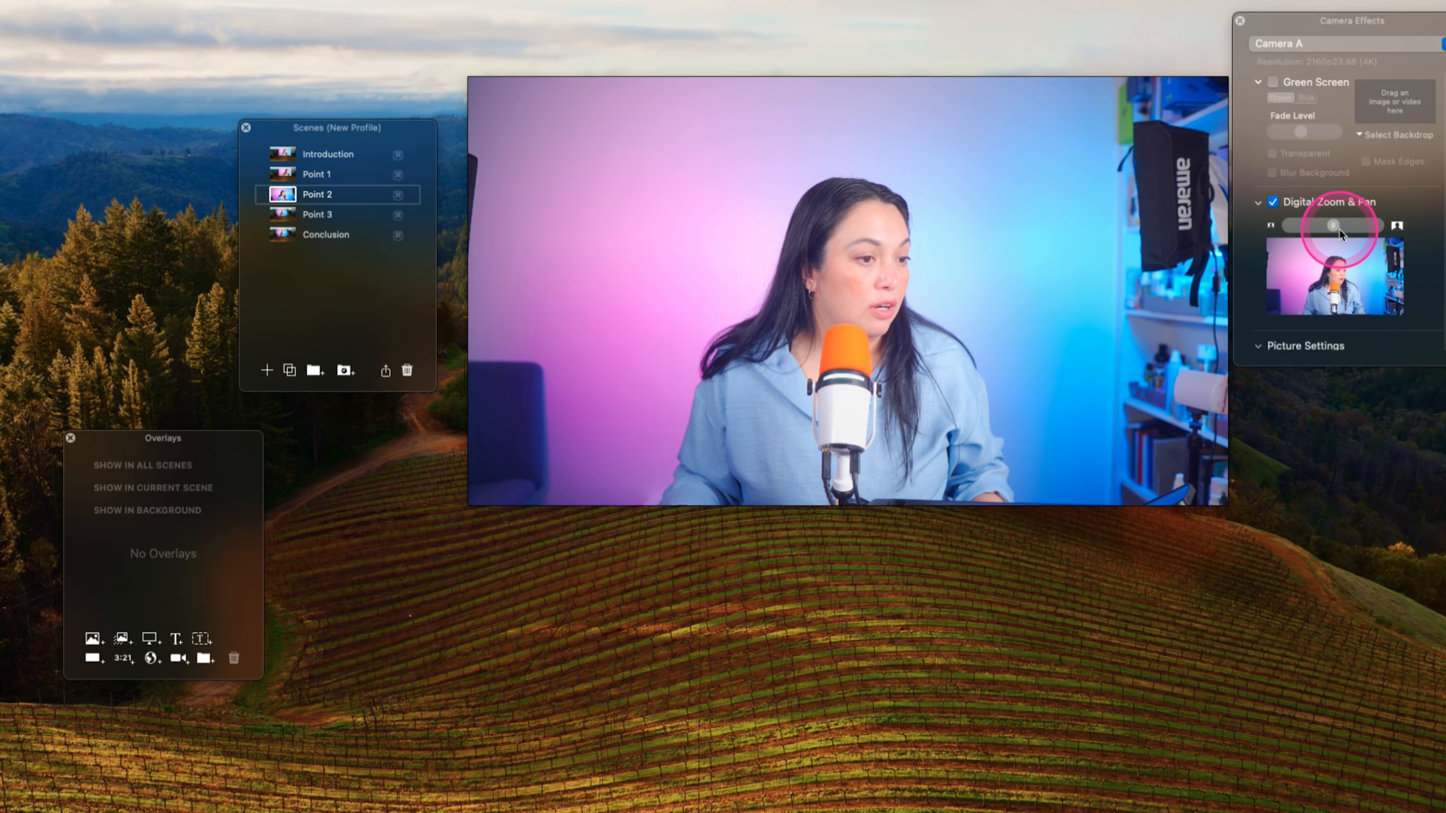
- Increase the Digital Zoom & Pan zoom on the Point 2 and Point 3 scenes
{"action": "left_click_drag", "start_coordinate": [1340, 230], "coordinate": [1364, 225]}
{"action": "left_click", "coordinate": [281, 215]}
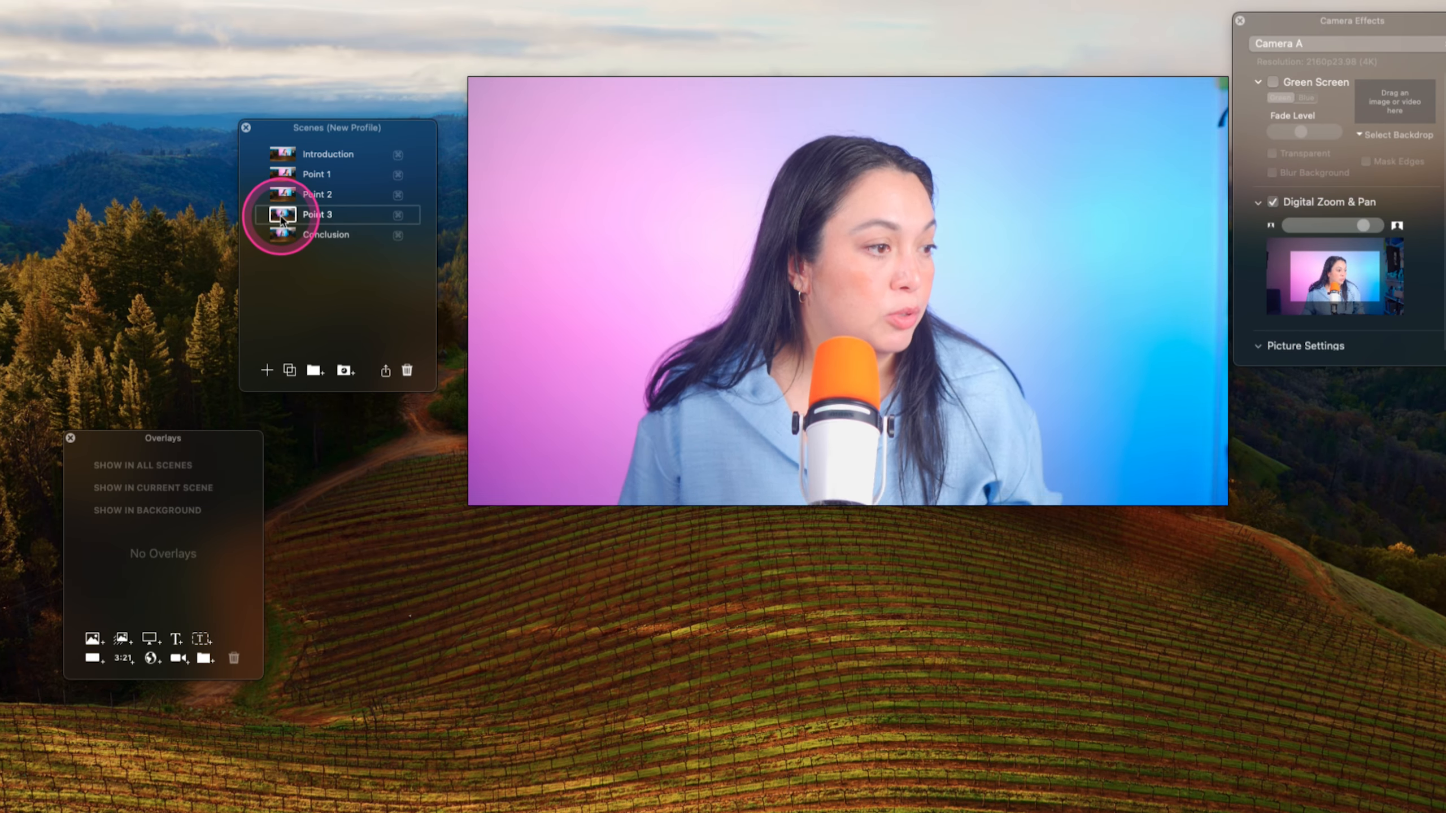
{"action": "left_click", "coordinate": [1344, 265]}
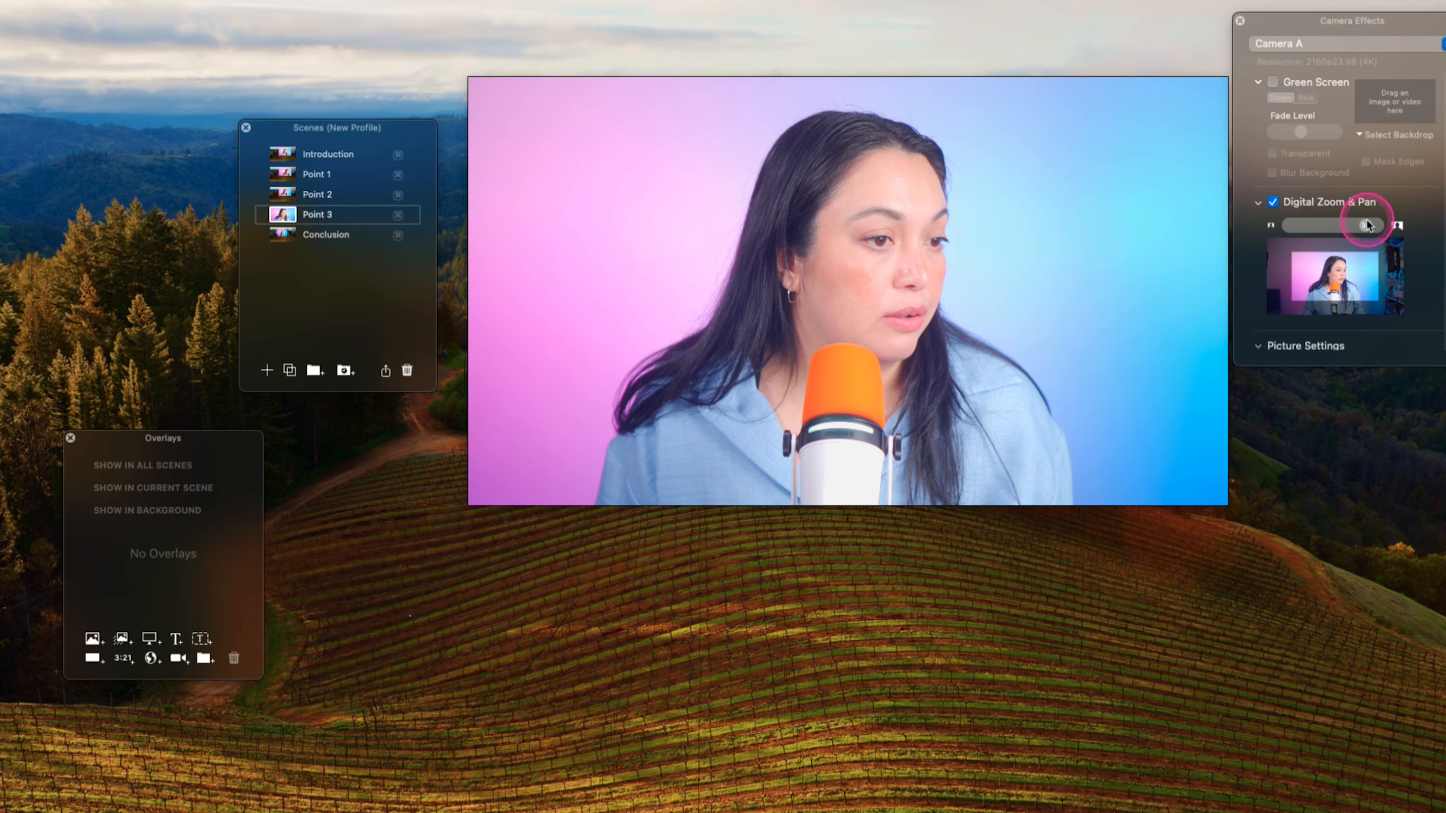
{"action": "left_click_drag", "start_coordinate": [1338, 227], "coordinate": [1370, 228]}
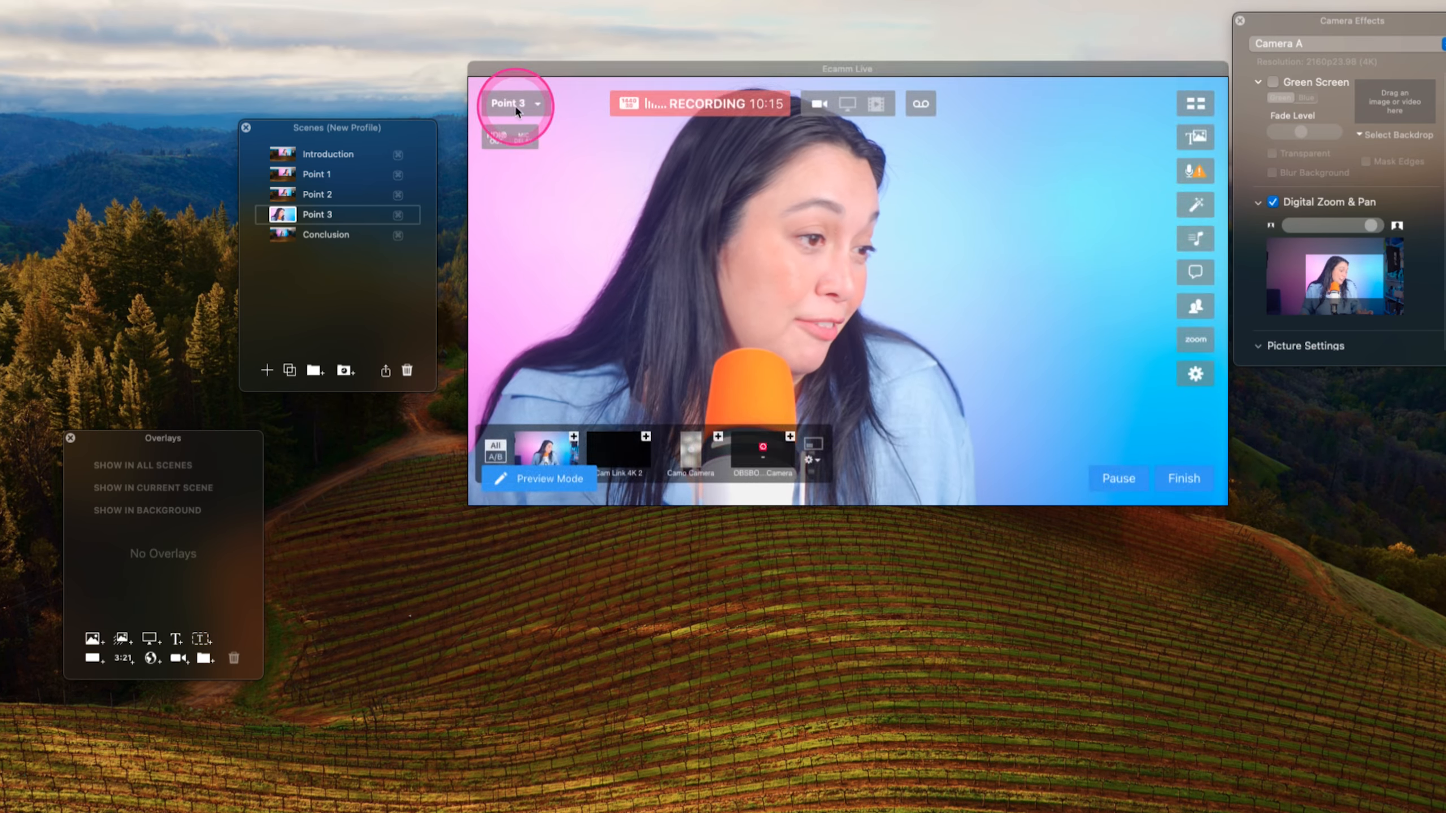
- Select the Conclusion scene, enable Digital Zoom & Pan and zoom in
{"action": "left_click", "coordinate": [282, 236]}
{"action": "left_click", "coordinate": [1311, 206]}
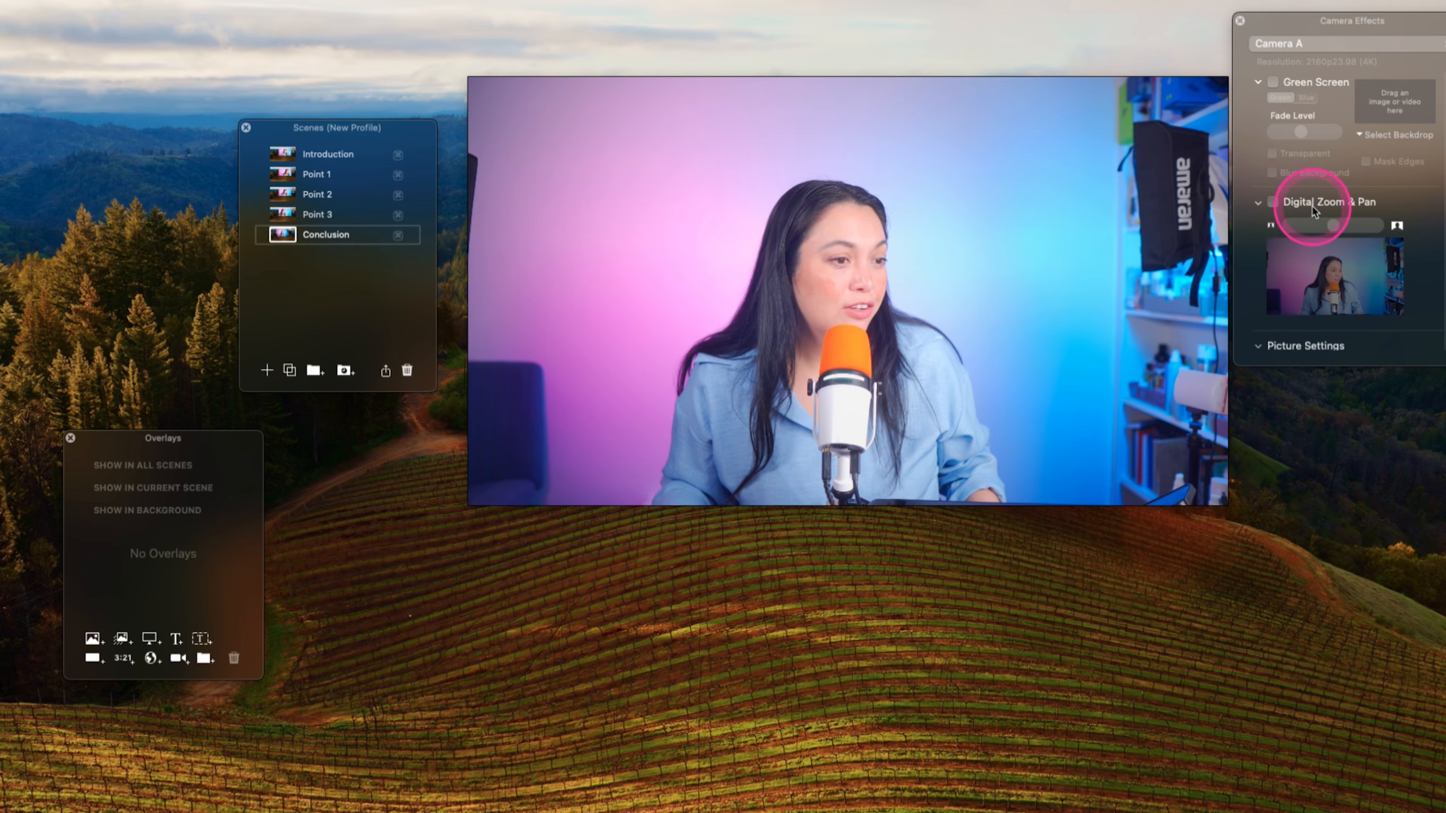
{"action": "left_click_drag", "start_coordinate": [1334, 222], "coordinate": [1366, 223]}
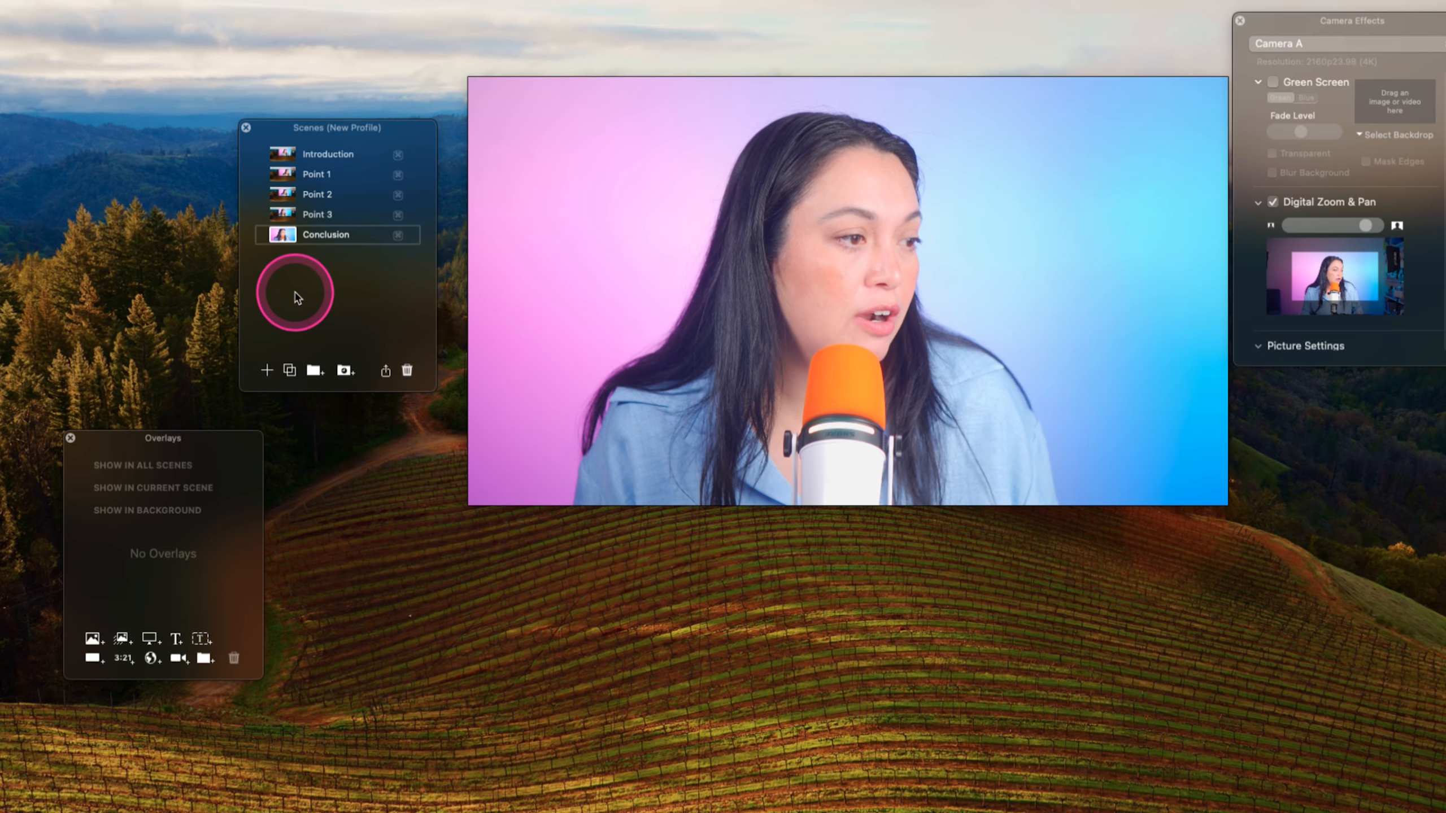
- Switch through each scene in order to review its camera framing
{"action": "left_click", "coordinate": [283, 157]}
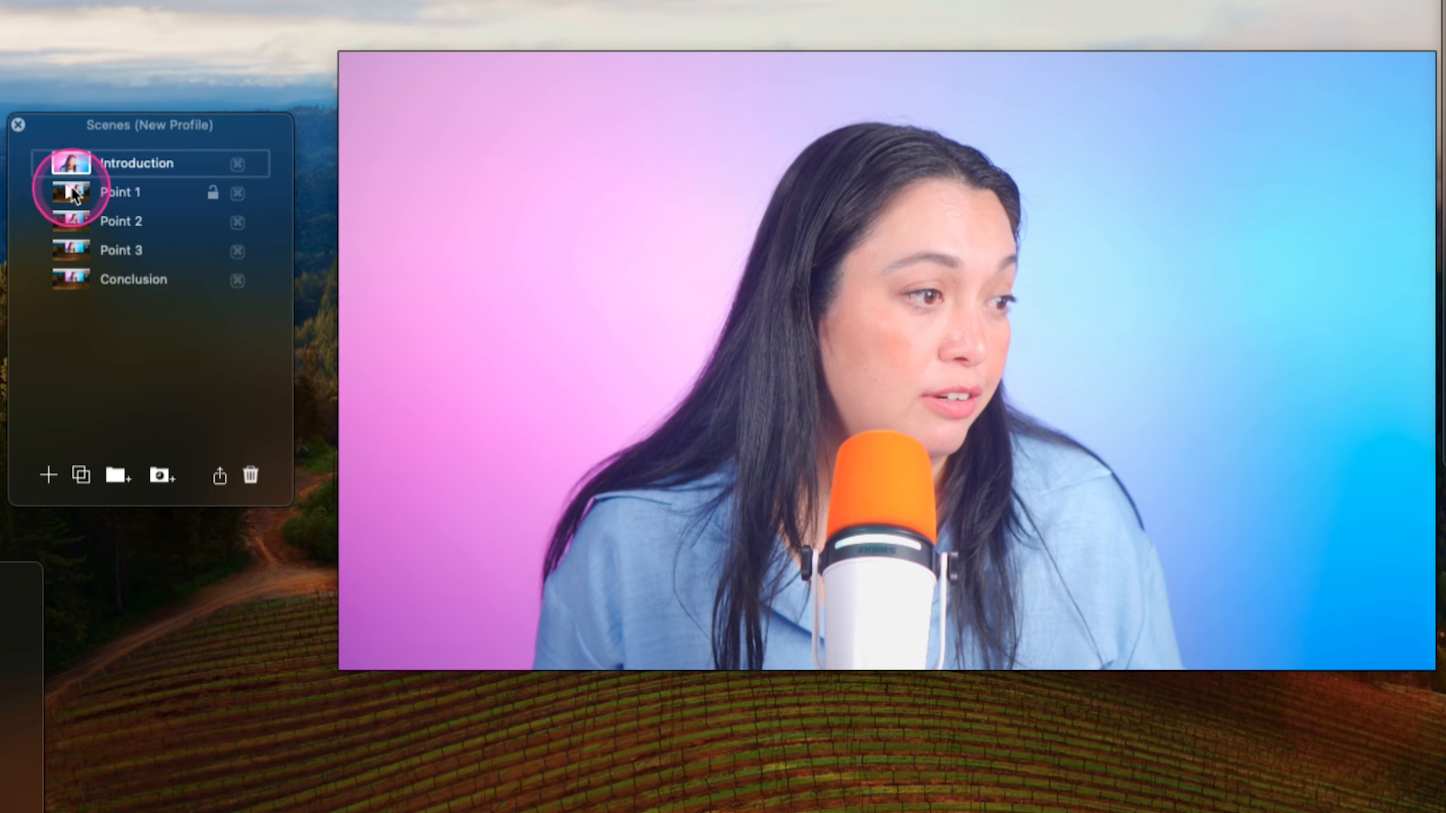
{"action": "left_click", "coordinate": [73, 192]}
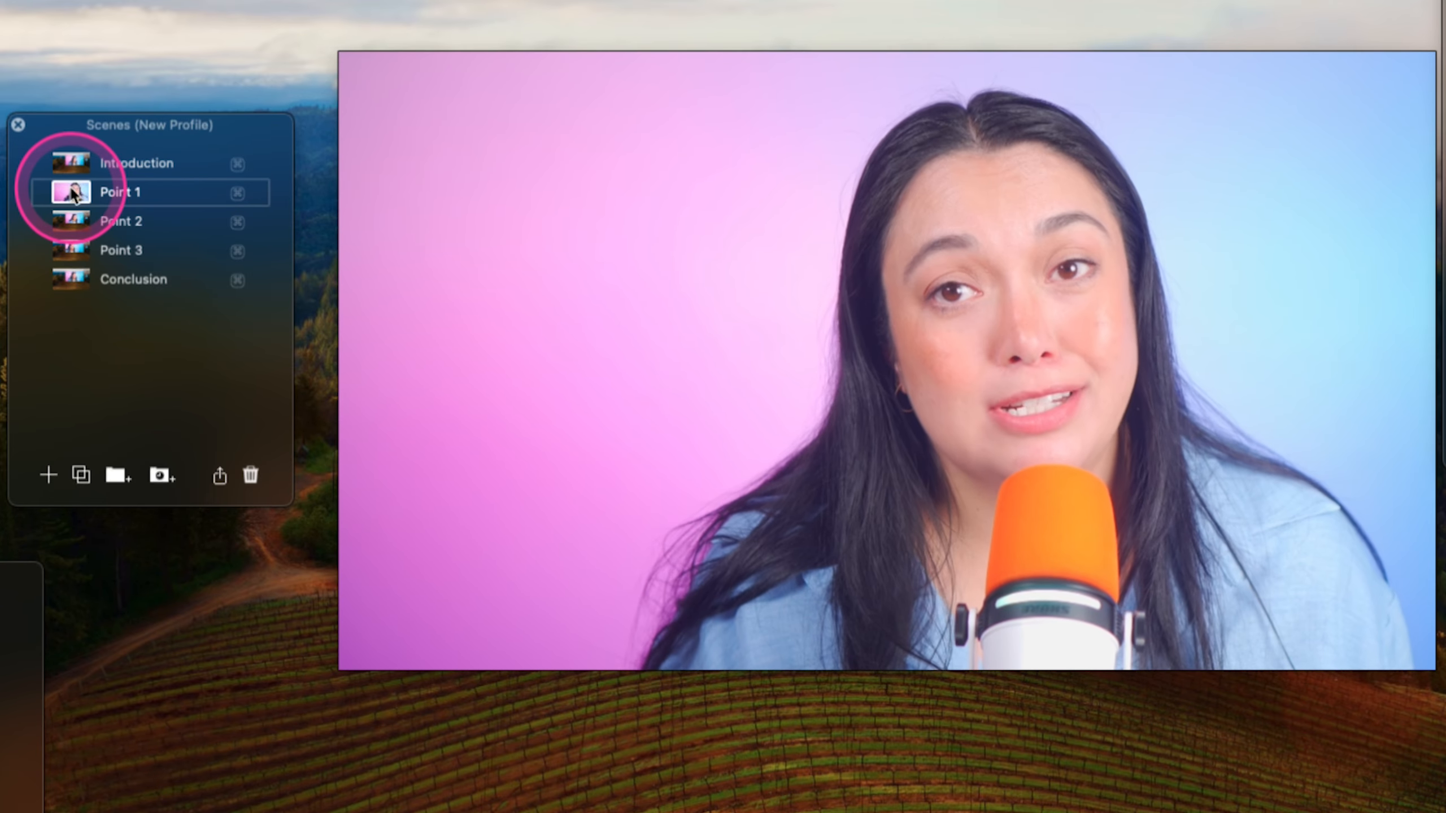
{"action": "left_click", "coordinate": [74, 222]}
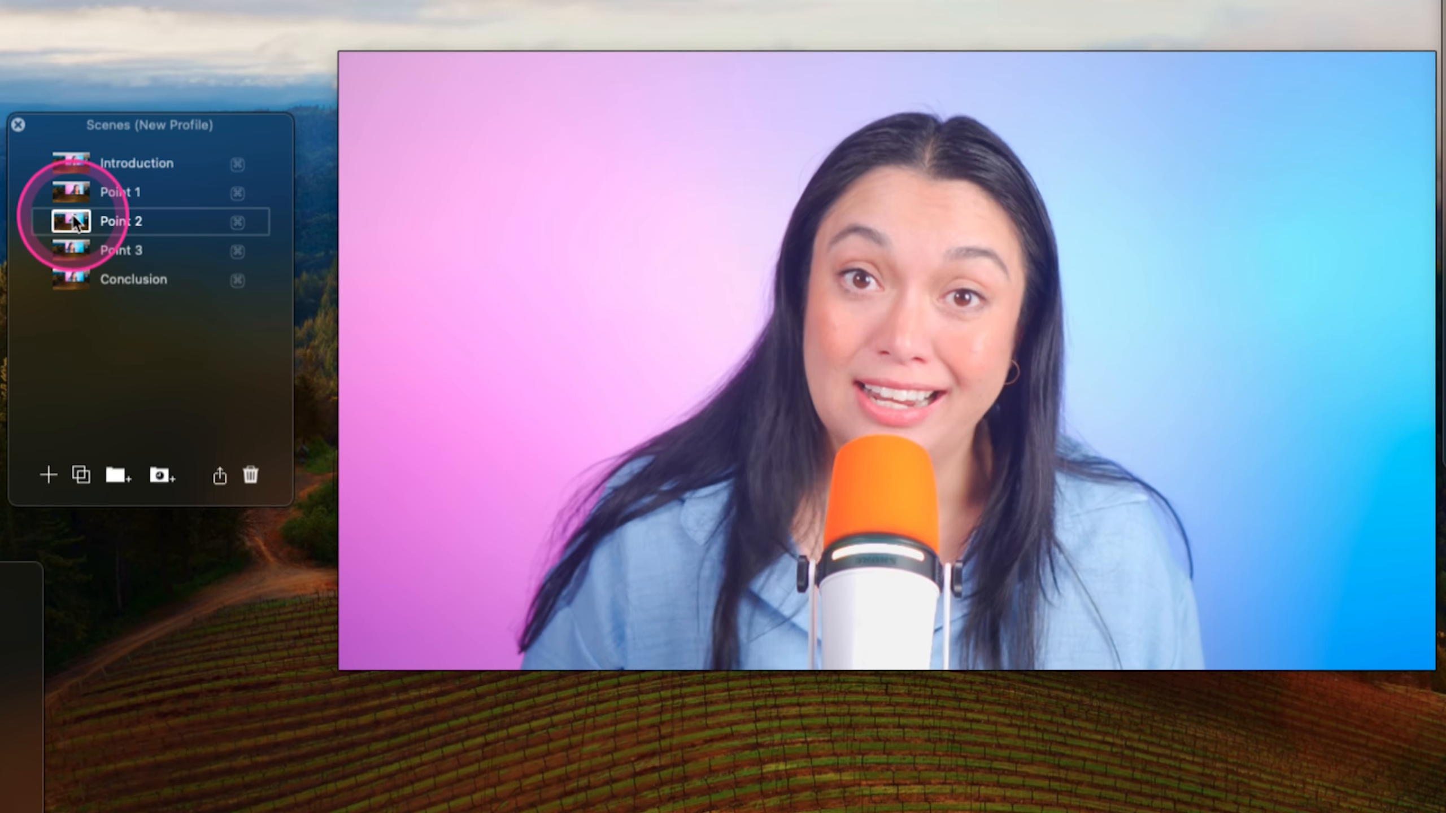
{"action": "left_click", "coordinate": [81, 252]}
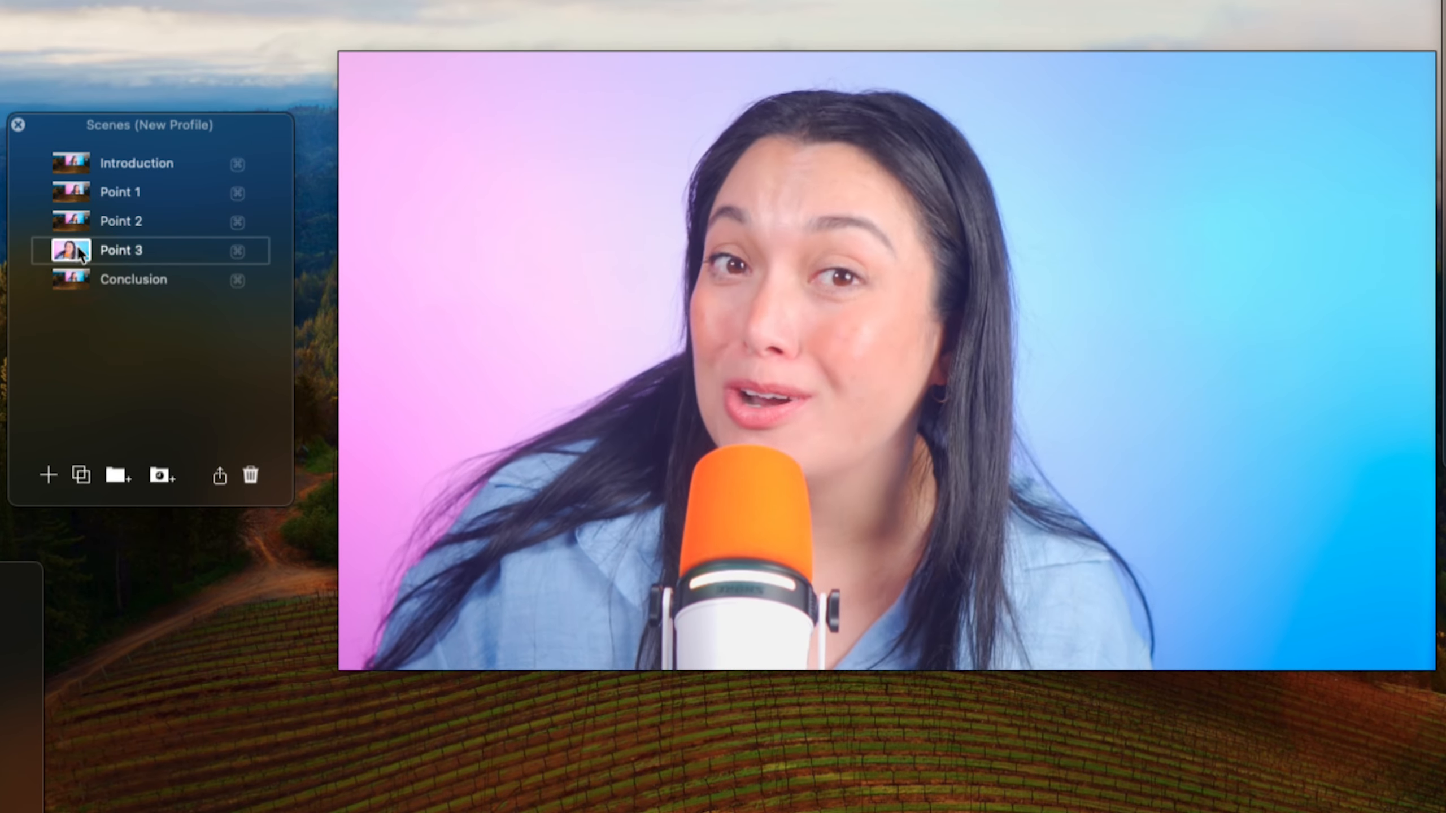
{"action": "left_click", "coordinate": [74, 280]}
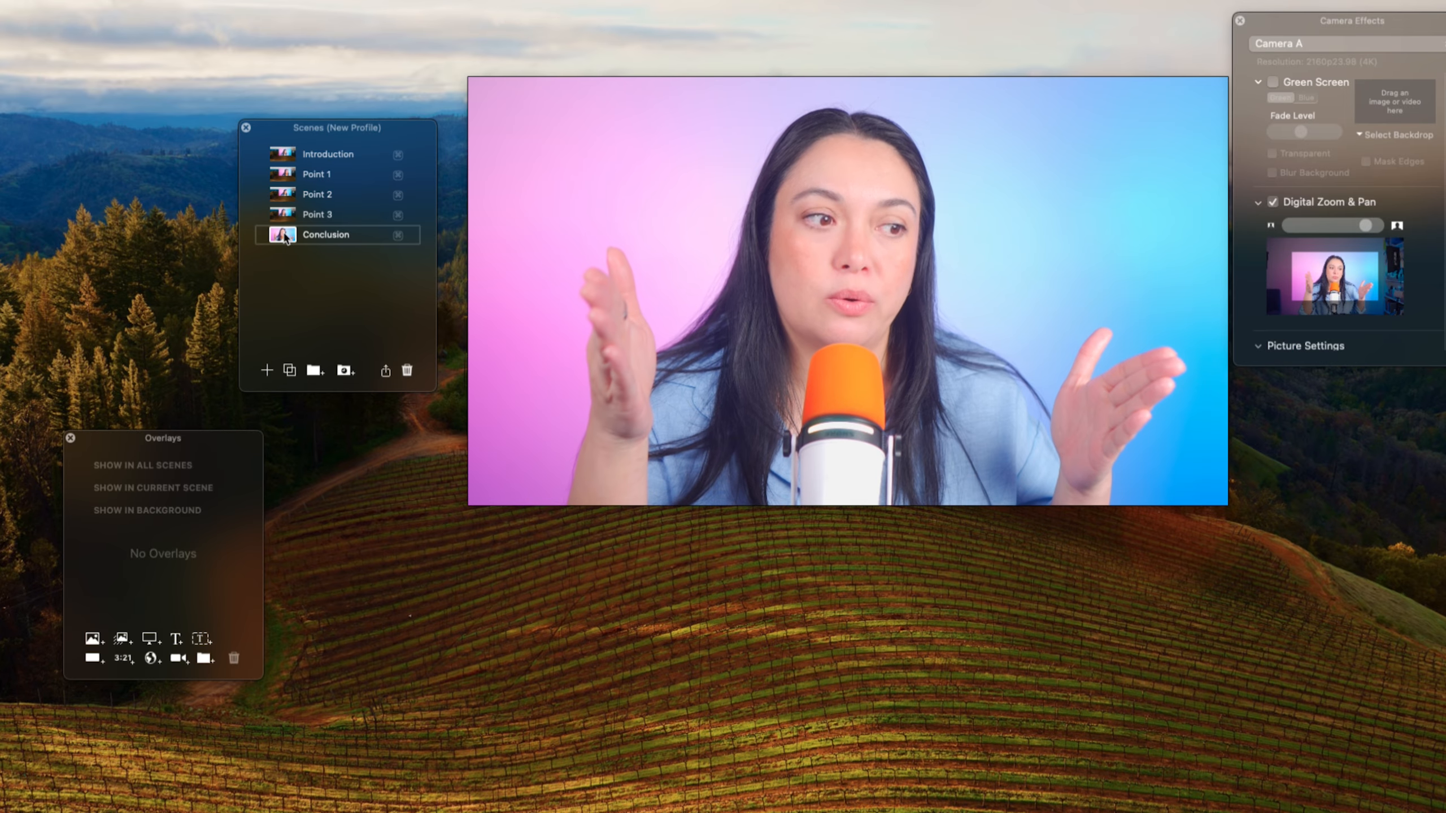
{"action": "left_click", "coordinate": [322, 260]}
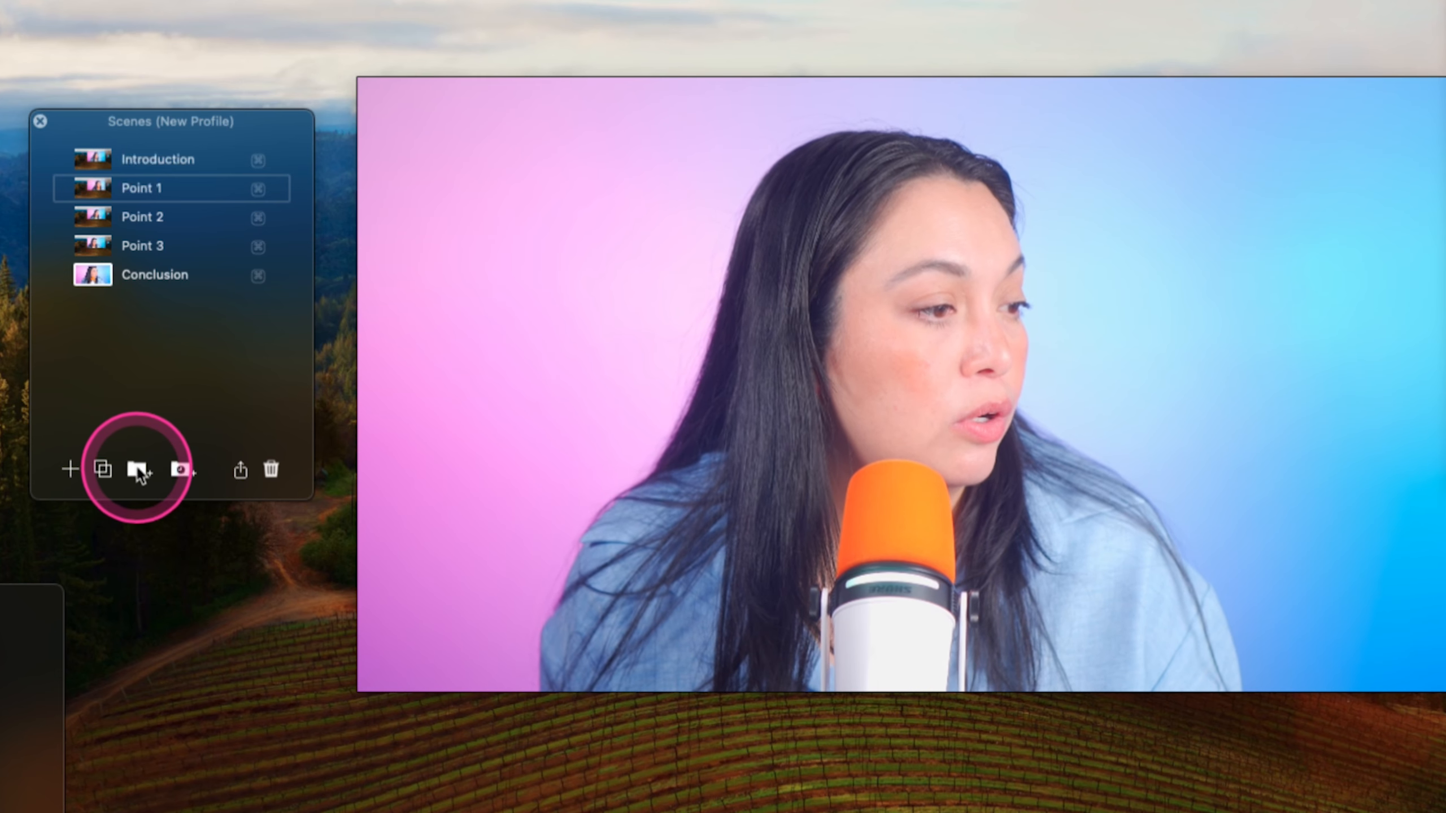
- Create a new scene group named Template and move all the scenes into it
{"action": "left_click", "coordinate": [136, 470]}
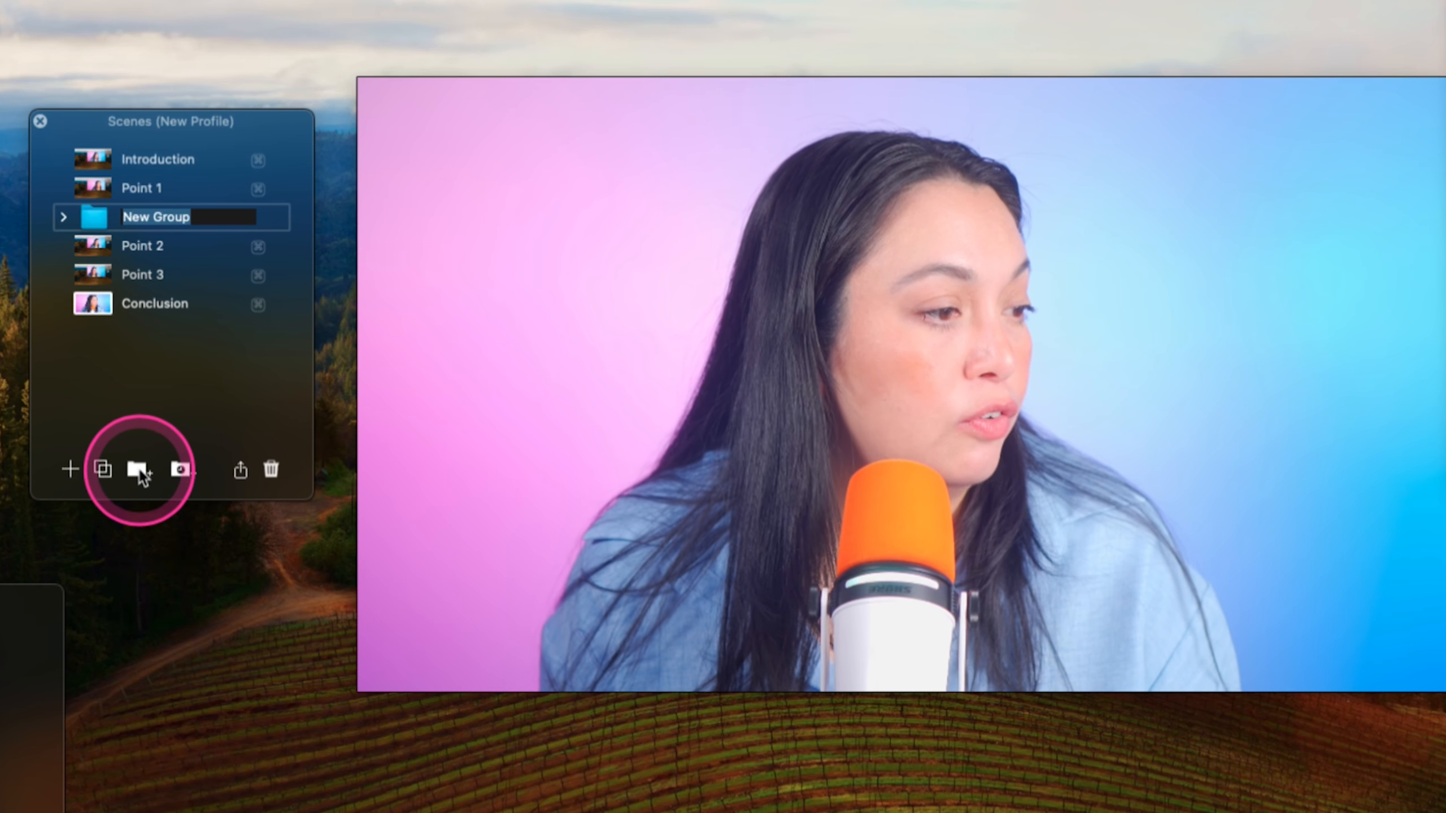
{"action": "mouse_move", "coordinate": [609, 387]}
{"action": "type", "text": "Template"}
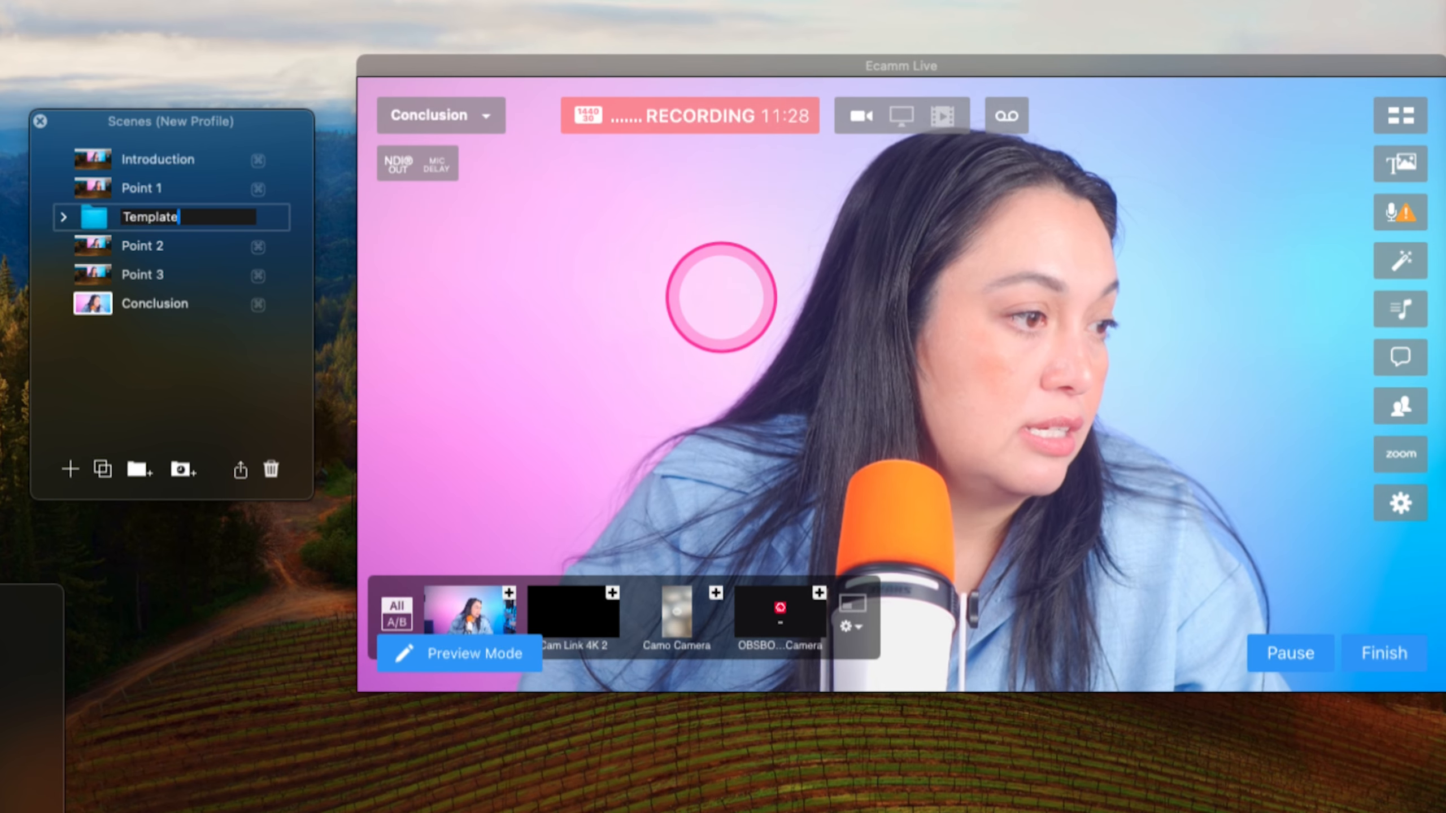
{"action": "key", "text": "Return"}
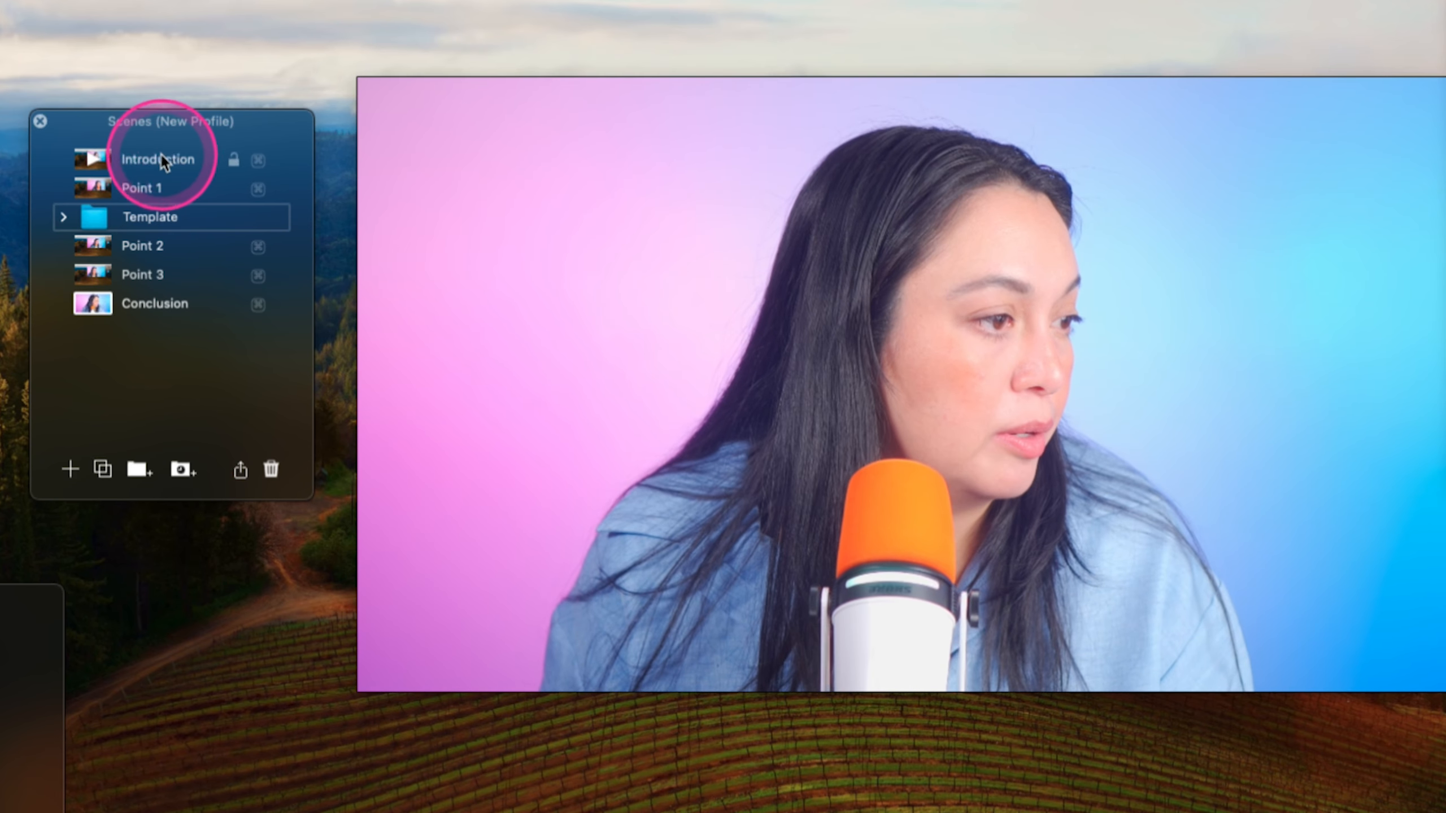
{"action": "left_click_drag", "start_coordinate": [142, 160], "coordinate": [165, 387]}
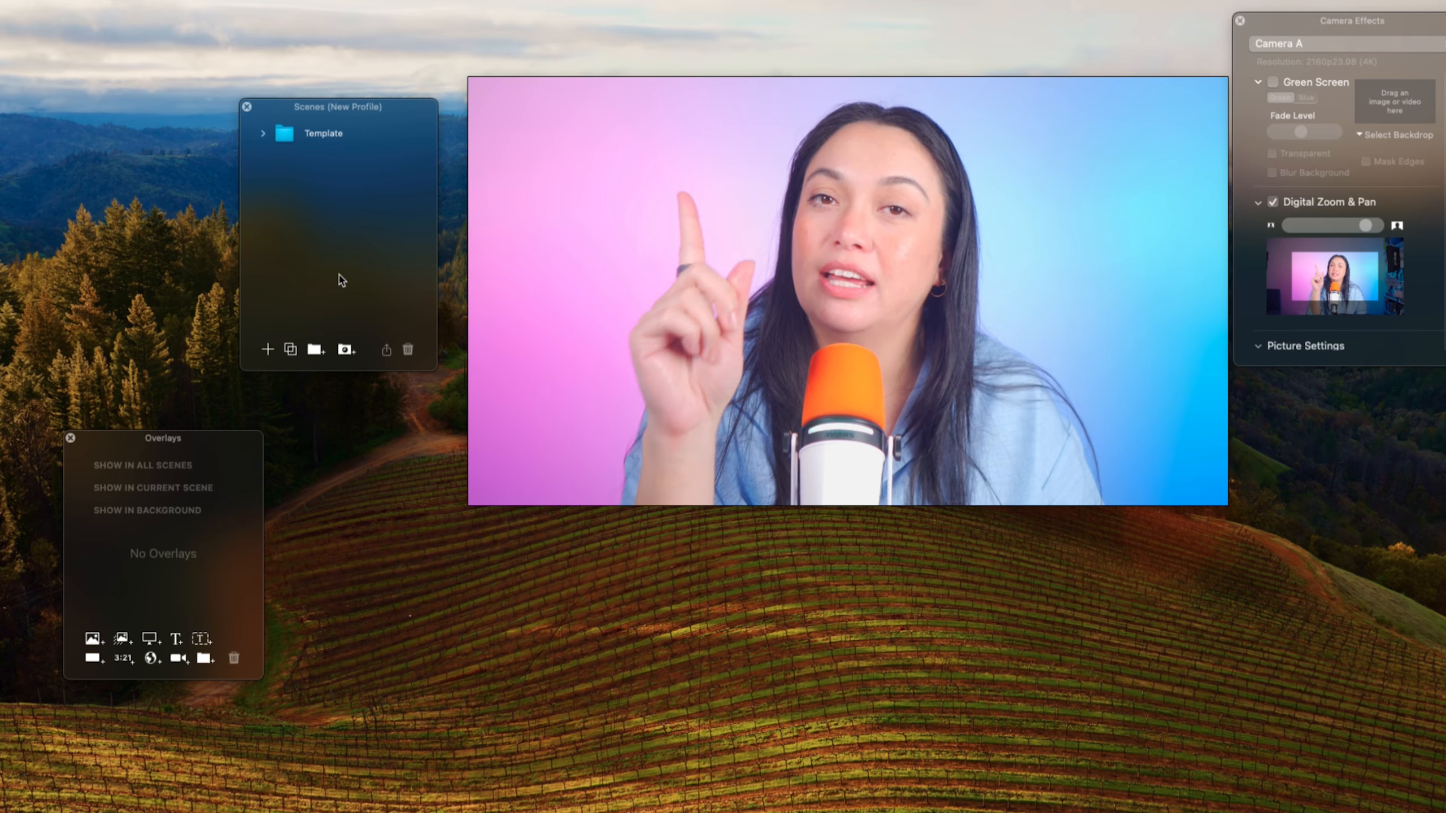
- Duplicate the Template group of scenes
{"action": "left_click", "coordinate": [282, 133]}
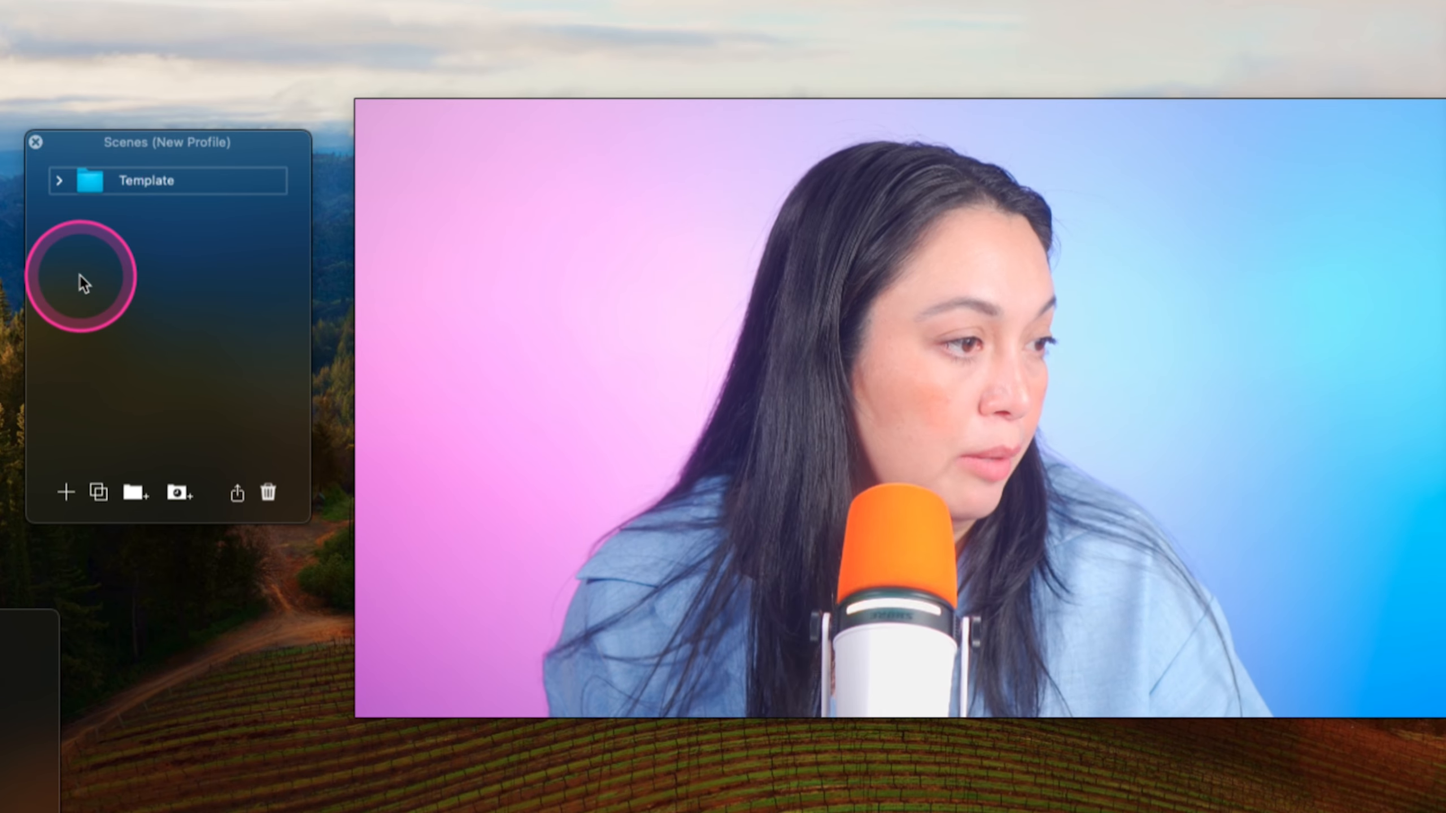
{"action": "key", "text": "super+v"}
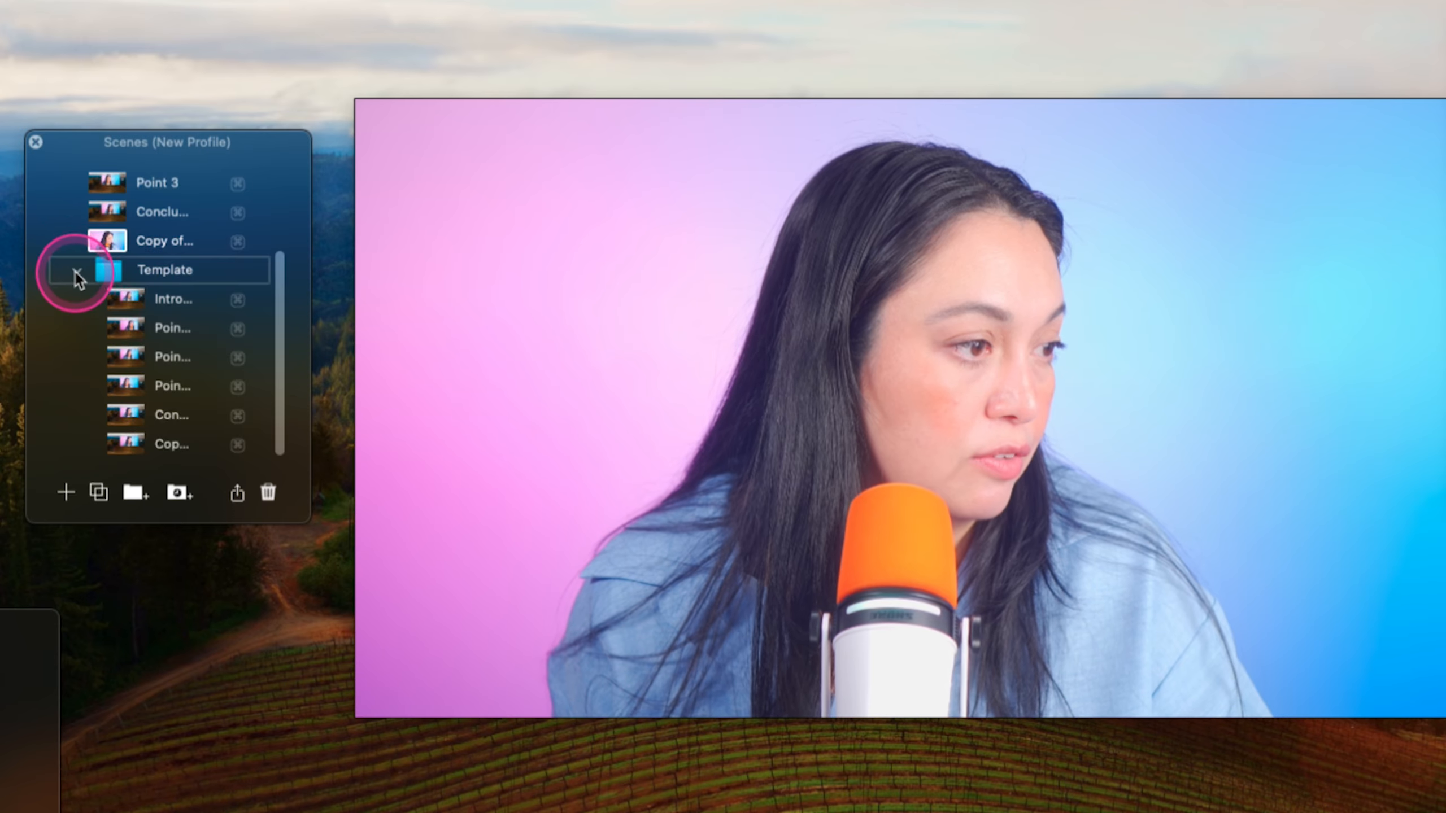
{"action": "left_click", "coordinate": [74, 271]}
{"action": "left_click_drag", "start_coordinate": [77, 171], "coordinate": [154, 207]}
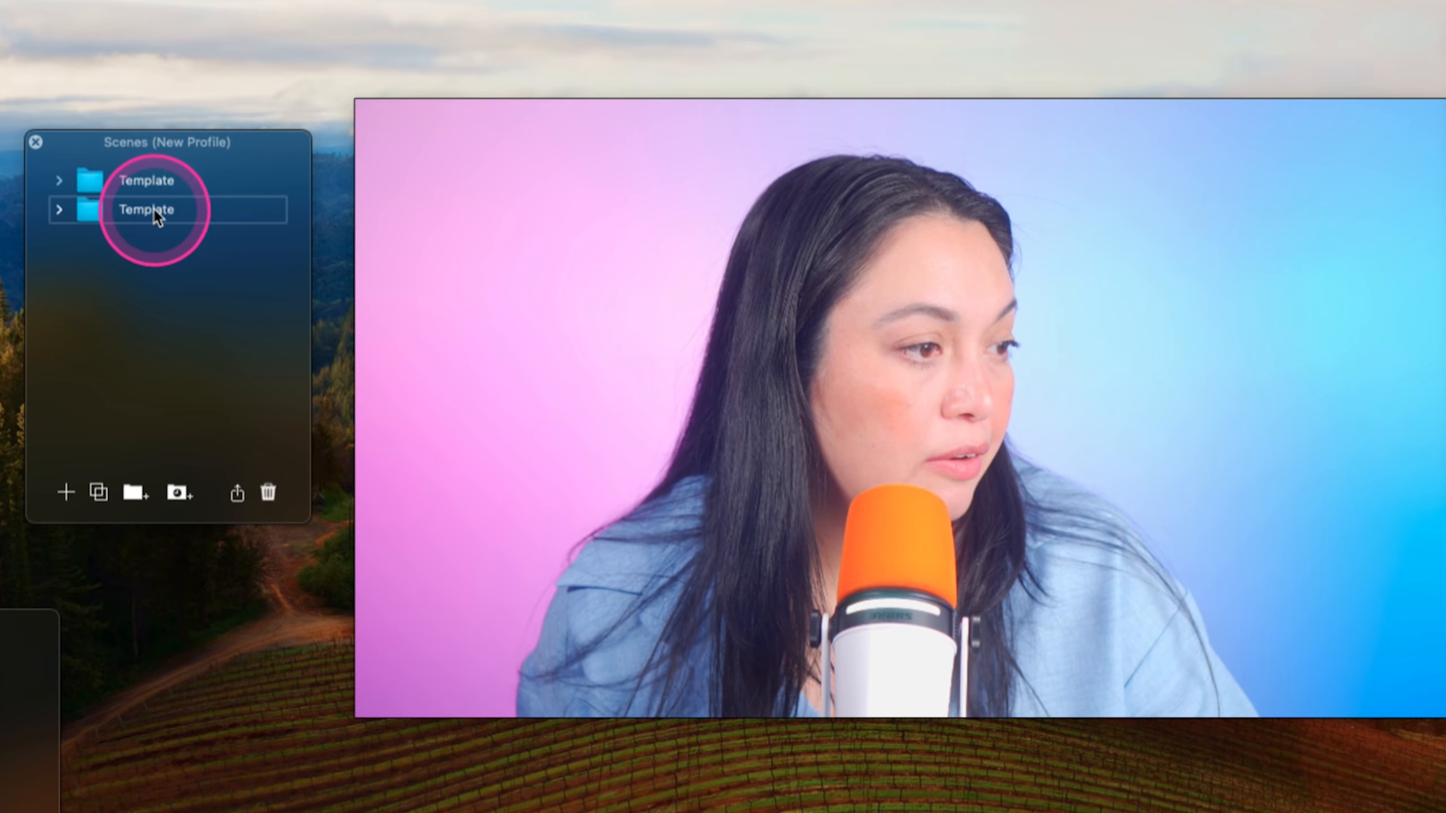
- Rename the duplicated scene group to Video of Today and expand it
{"action": "left_click", "coordinate": [154, 208]}
{"action": "type", "text": "Video "}
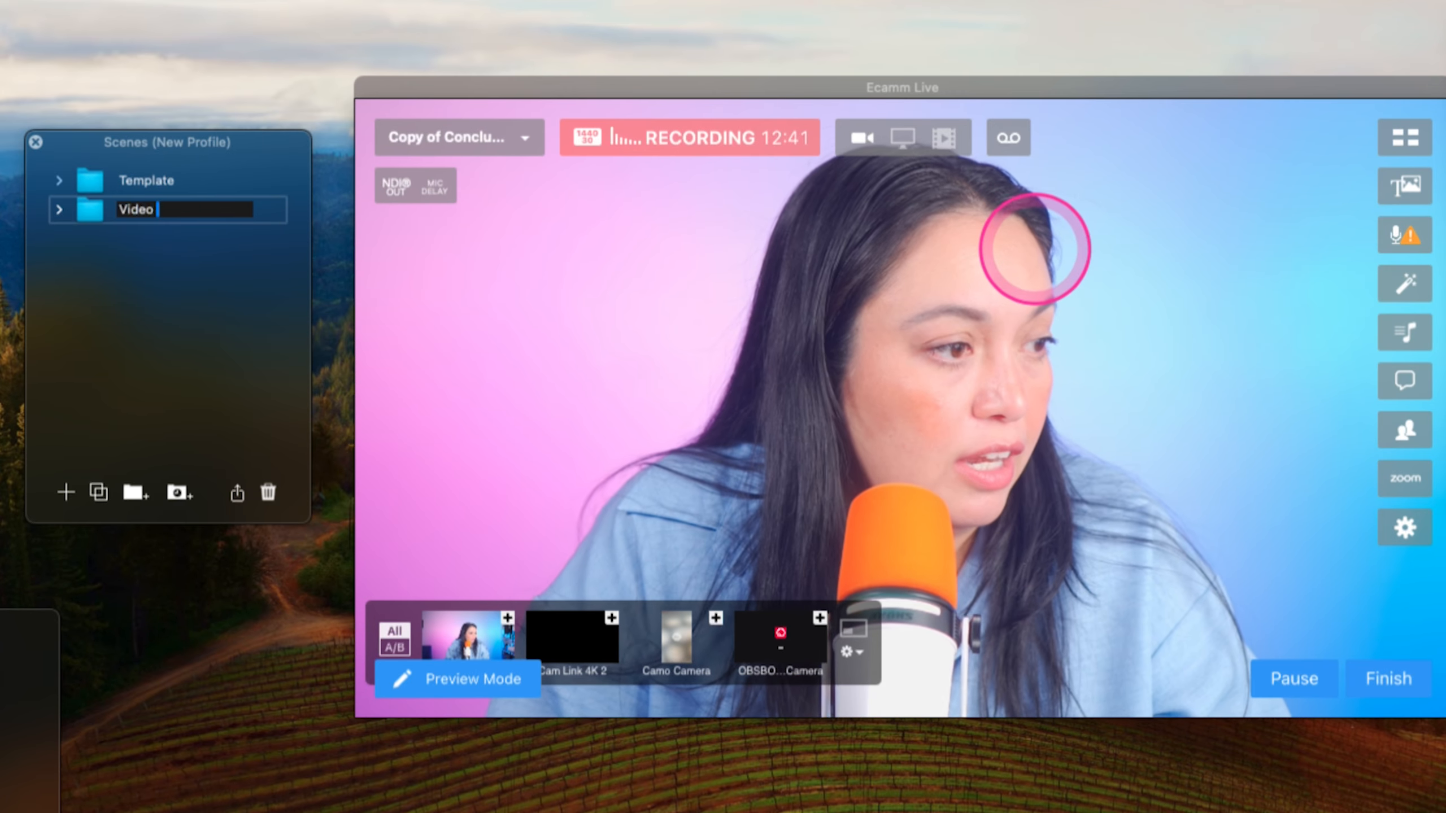
{"action": "type", "text": "of Today"}
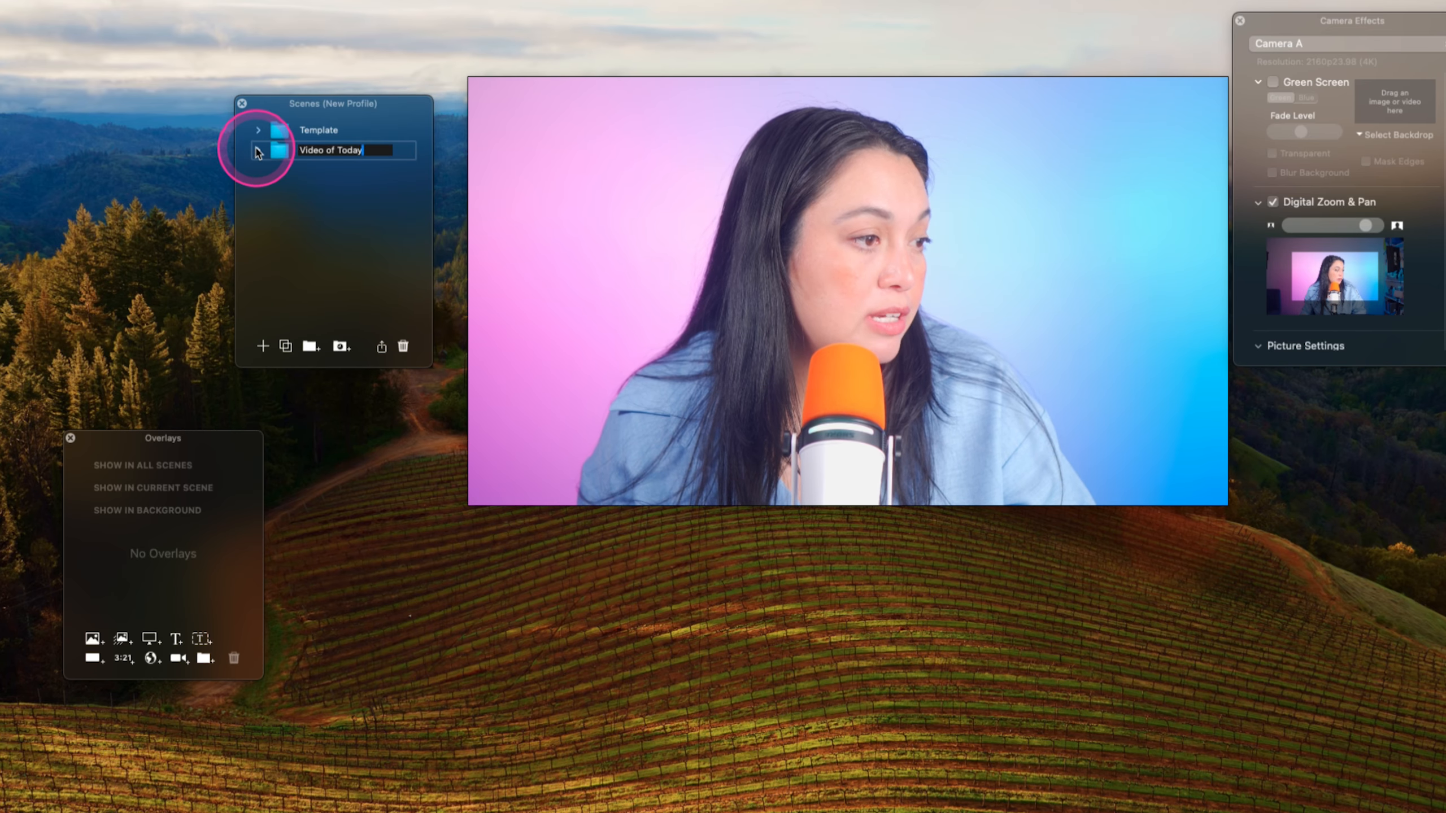
{"action": "left_click", "coordinate": [257, 148]}
{"action": "left_click", "coordinate": [352, 142]}
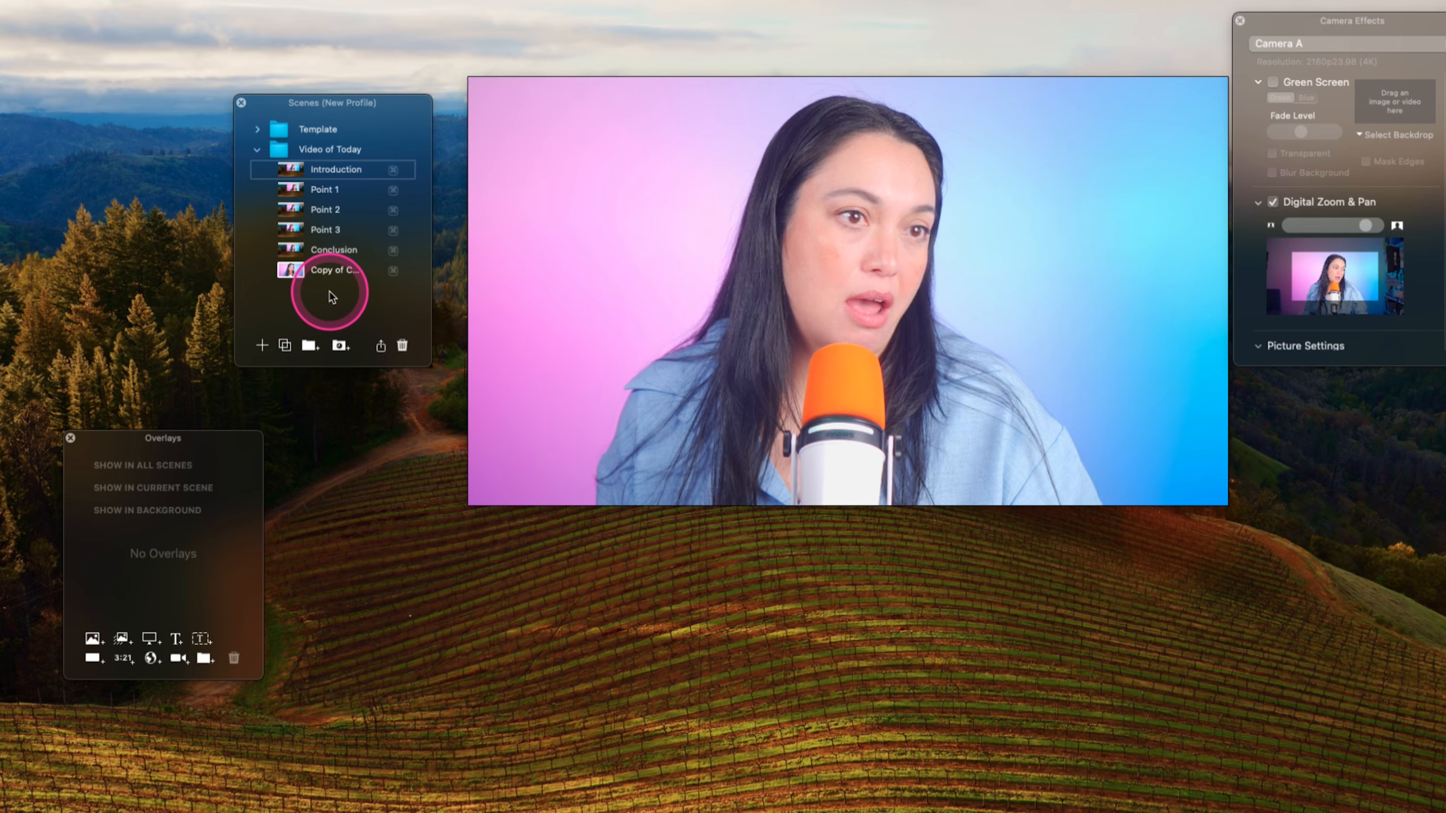
- Delete the extra Copy of Conclusion scene from the Video of Today group
{"action": "left_click", "coordinate": [335, 271]}
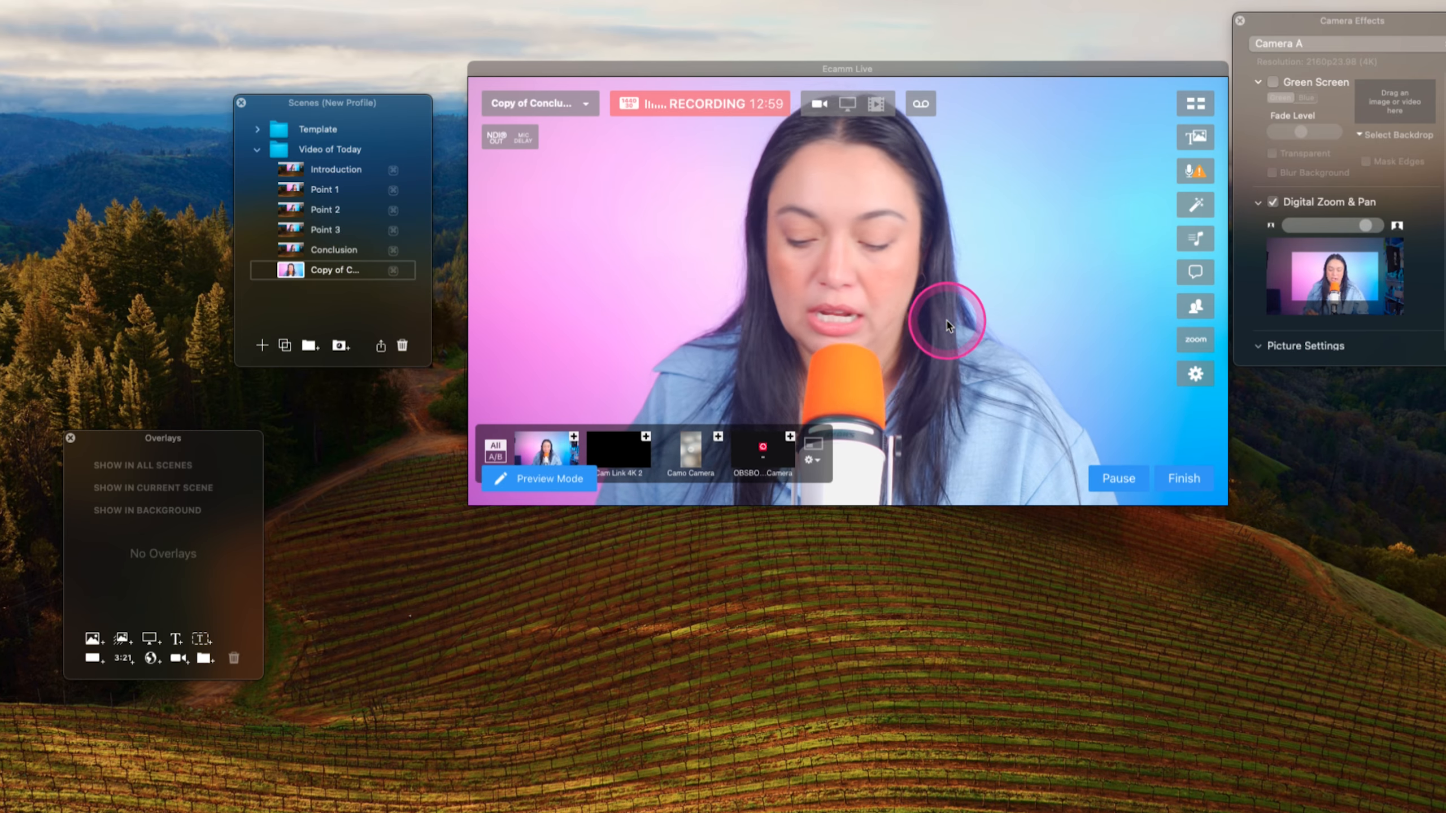
{"action": "key", "text": "Delete"}
{"action": "left_click", "coordinate": [361, 296]}
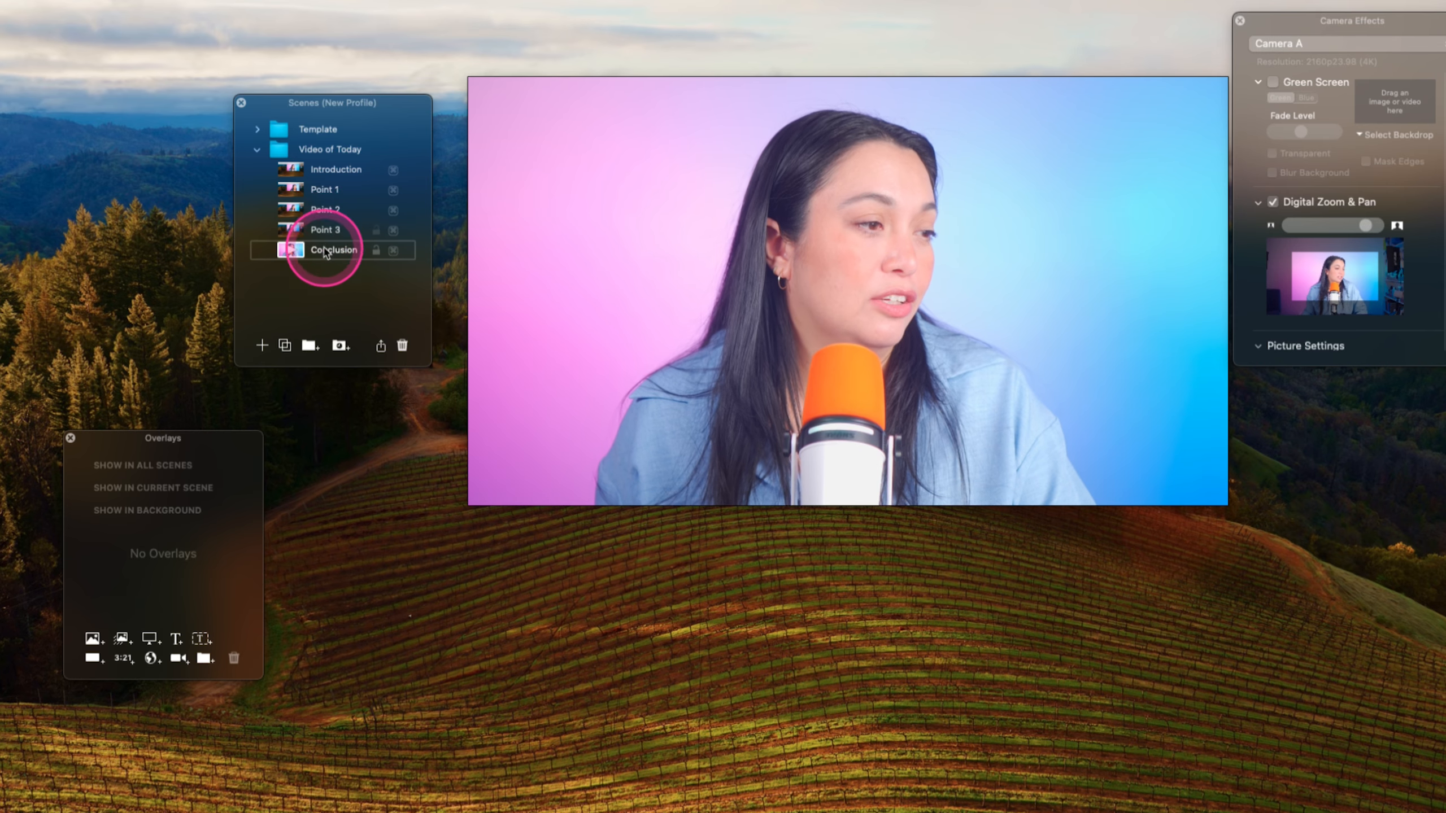
- Rename the Introduction scene to "Cats are the best - lets talk about why"
{"action": "left_click", "coordinate": [334, 171]}
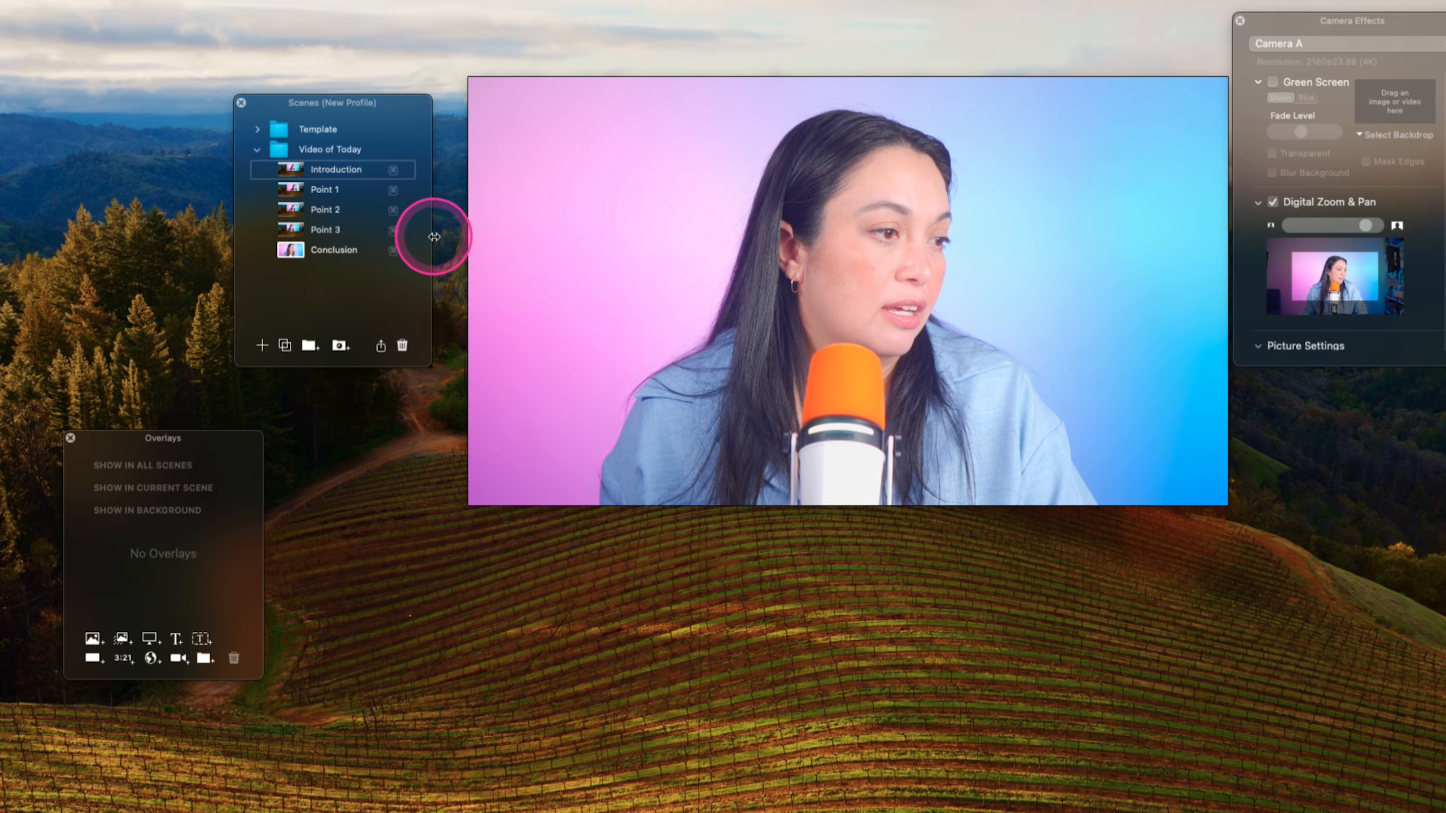
{"action": "left_click_drag", "start_coordinate": [433, 236], "coordinate": [876, 236]}
{"action": "left_click", "coordinate": [357, 149]}
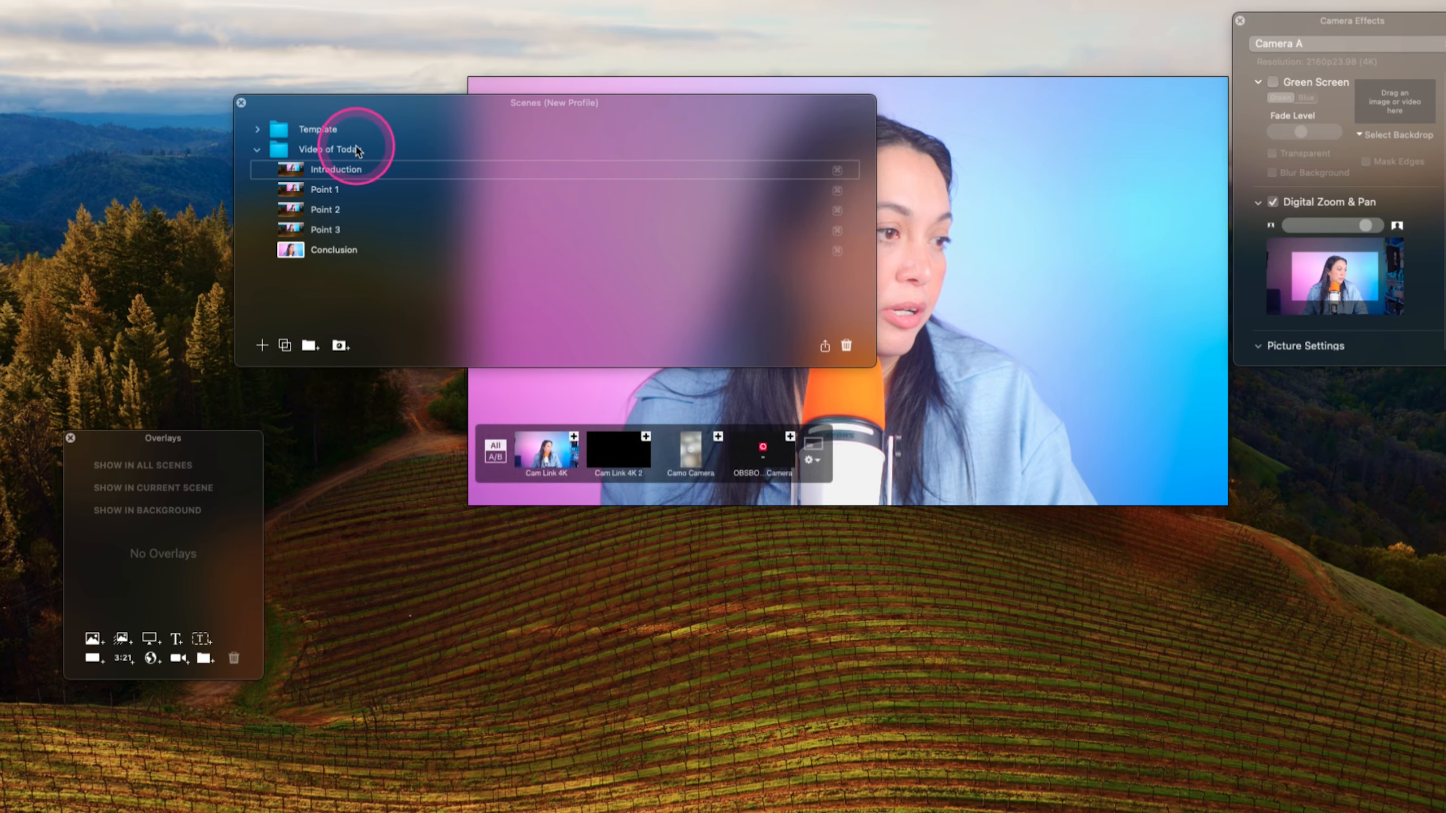
{"action": "double_click", "coordinate": [336, 170]}
{"action": "type", "text": "Cats are the best -"}
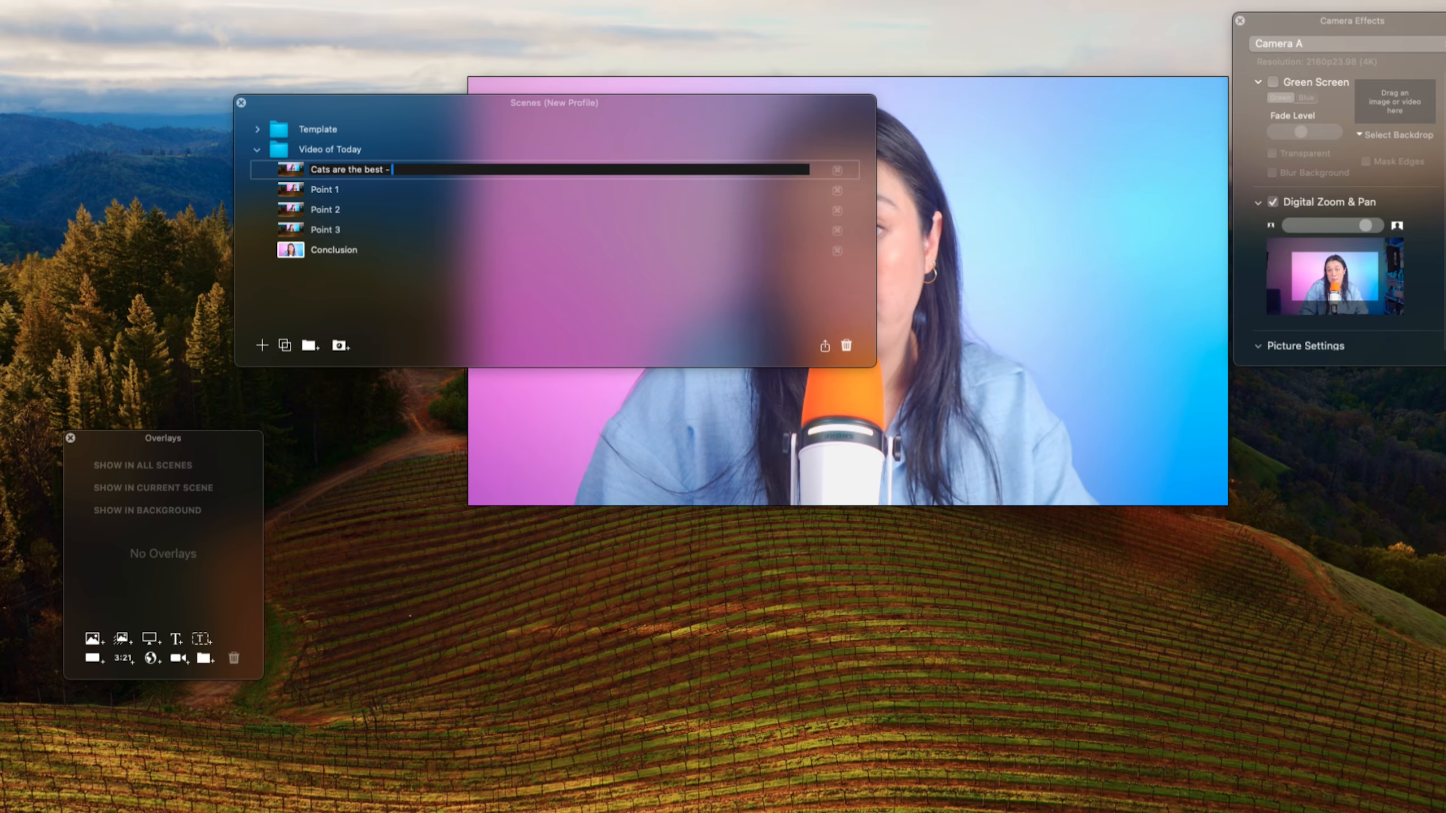
{"action": "type", "text": " lets talk about why"}
{"action": "left_click", "coordinate": [328, 176]}
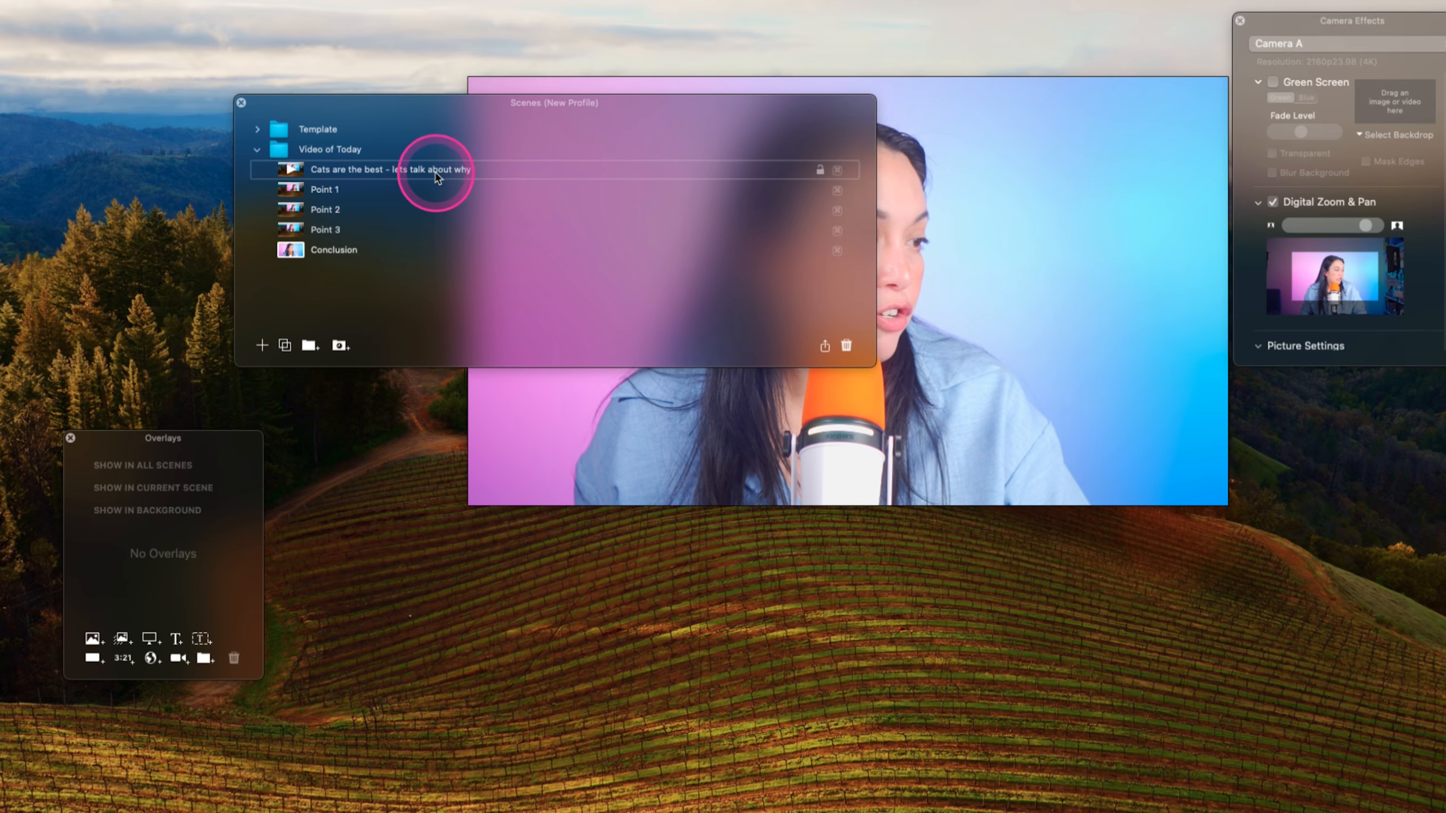
- Rename Points 1–3 to Cats are so smart, Cats are independent and Cats are loyal, moving Cats are loyal to second place
{"action": "double_click", "coordinate": [336, 194]}
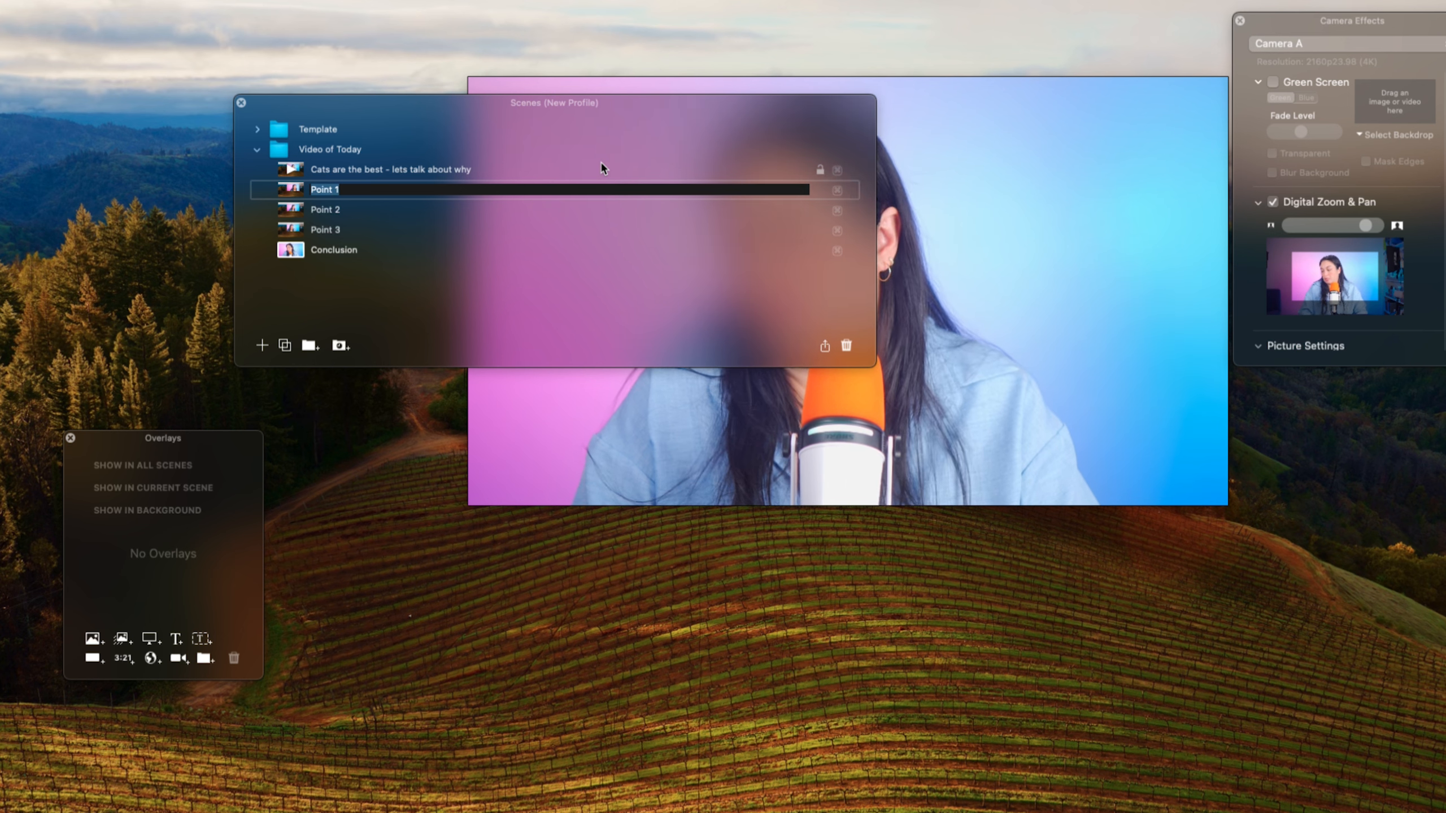
{"action": "left_click", "coordinate": [328, 230]}
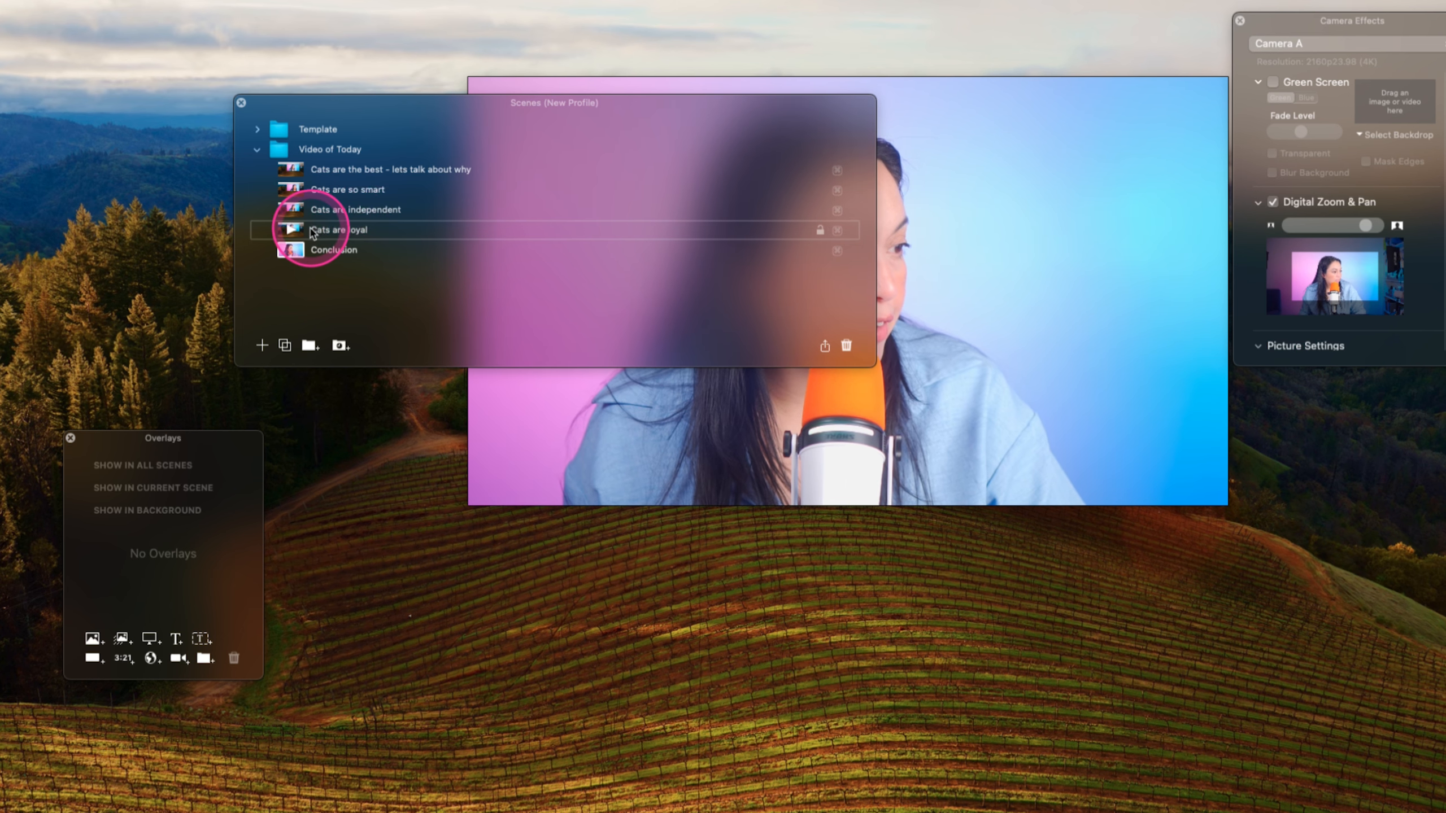
{"action": "left_click_drag", "start_coordinate": [409, 197], "coordinate": [383, 217]}
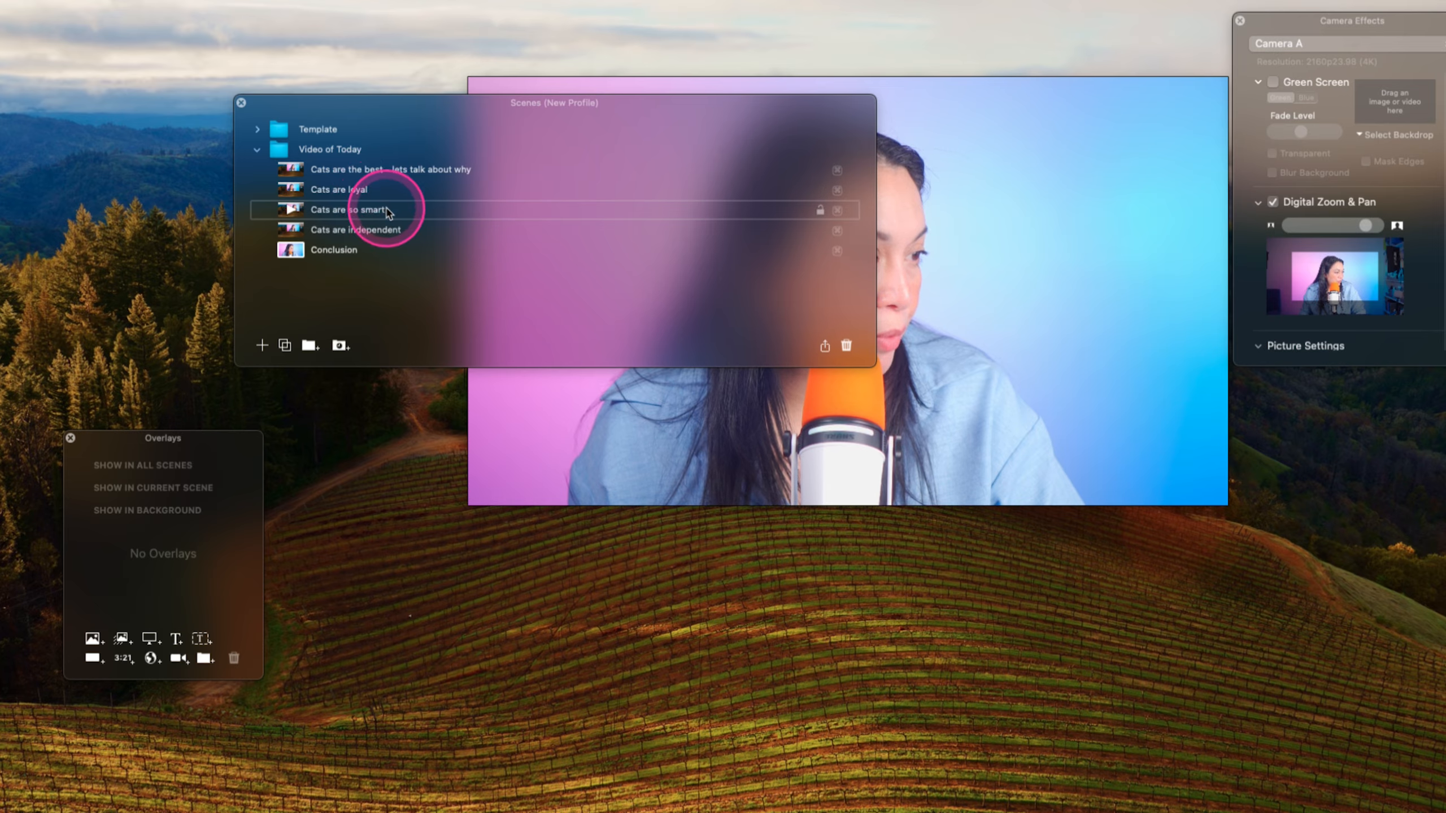
{"action": "left_click", "coordinate": [392, 232]}
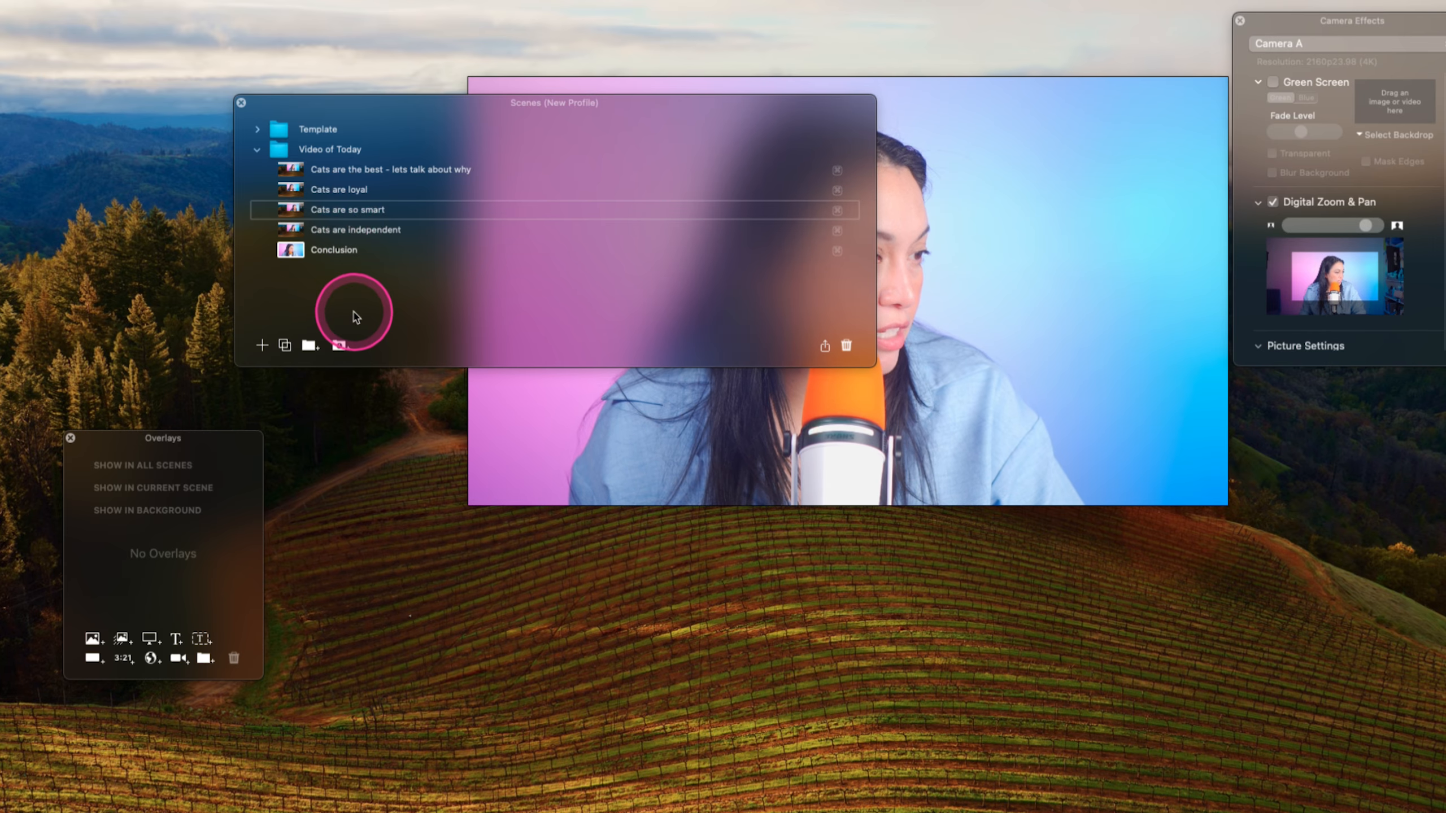
- Switch through each renamed scene in the Video of Today group to review its framing
{"action": "left_click", "coordinate": [304, 210]}
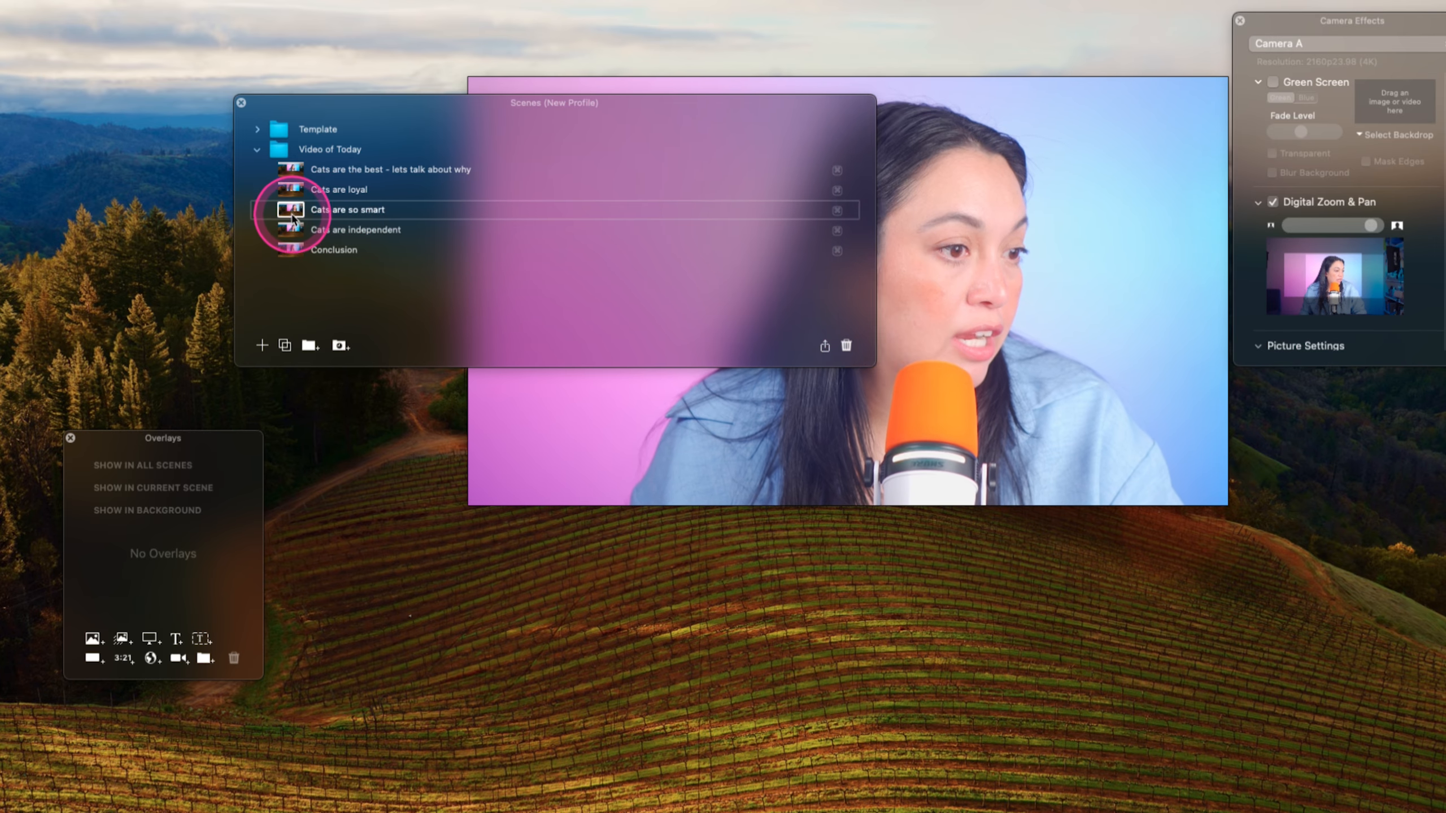
{"action": "left_click", "coordinate": [294, 229]}
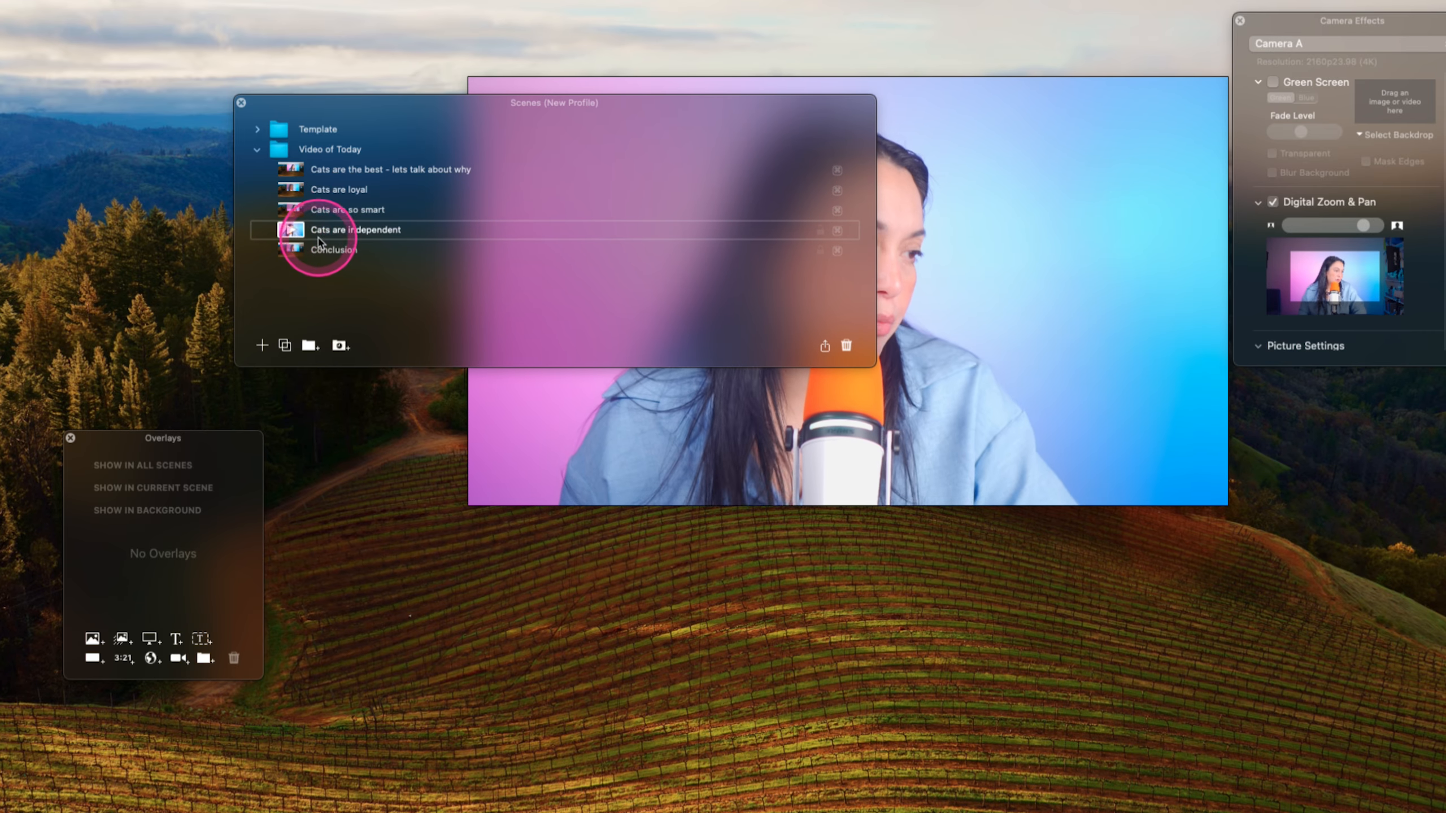
{"action": "left_click", "coordinate": [360, 255]}
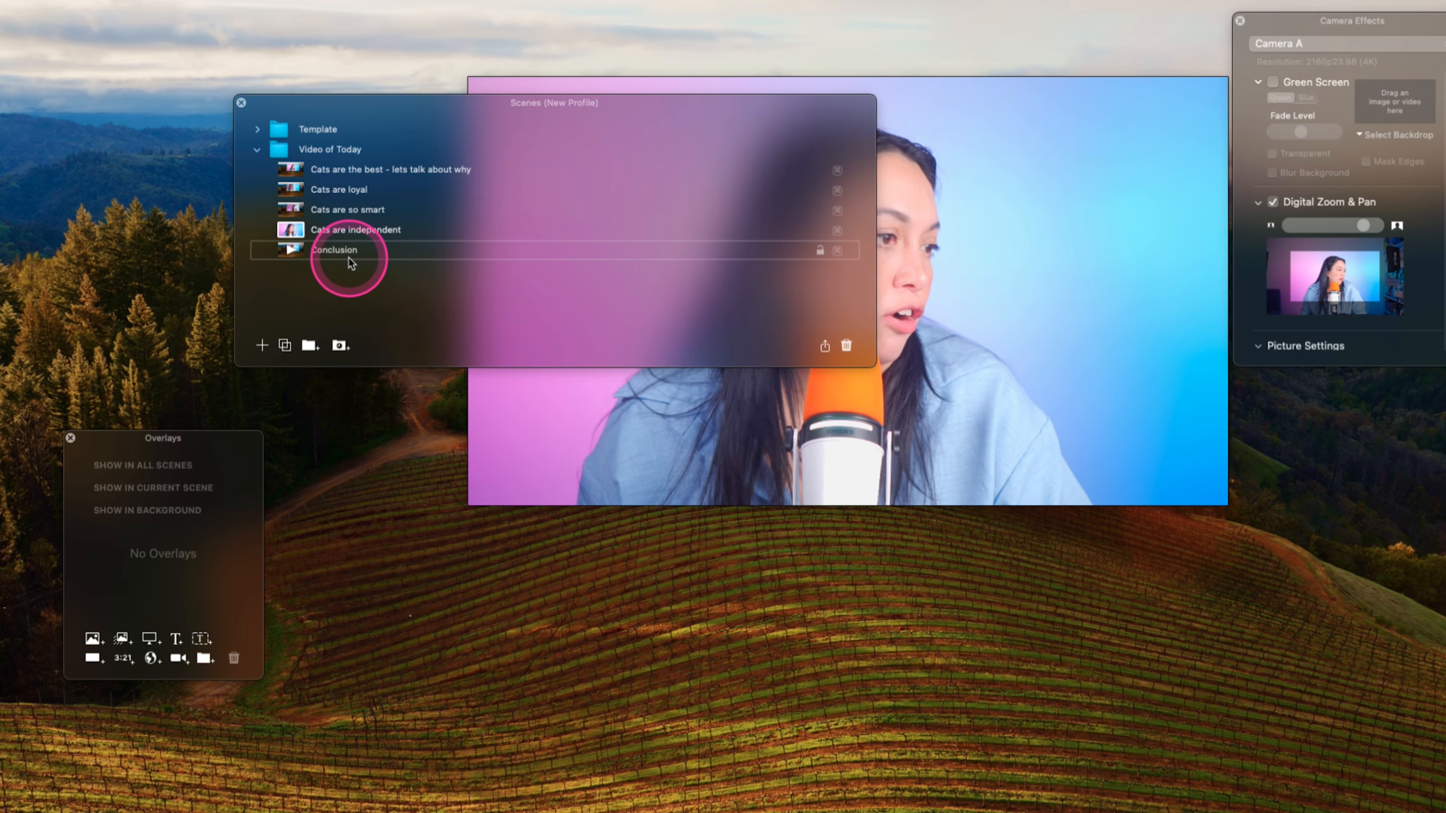
{"action": "left_click", "coordinate": [339, 188]}
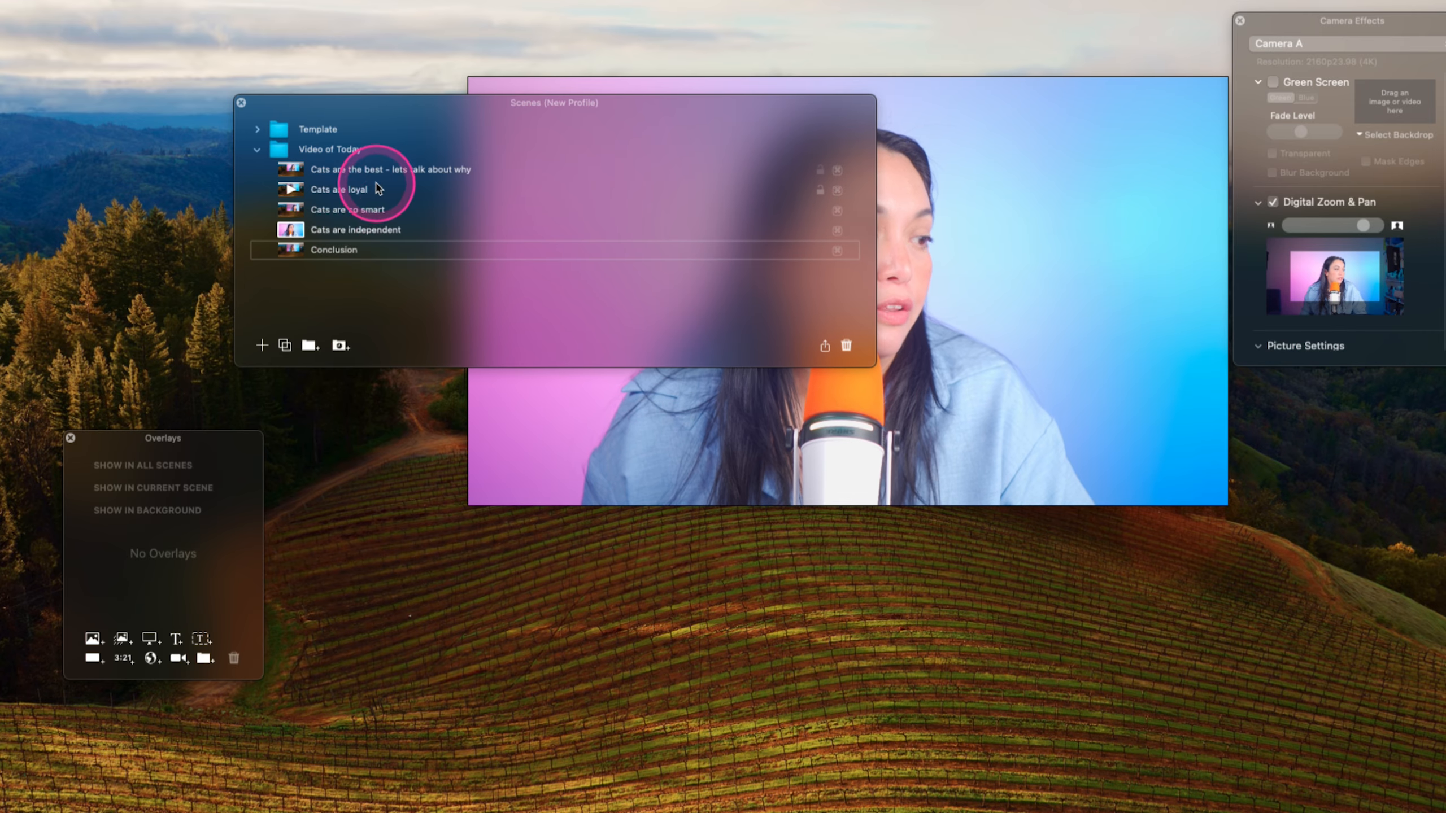
{"action": "left_click_drag", "start_coordinate": [875, 200], "coordinate": [576, 202]}
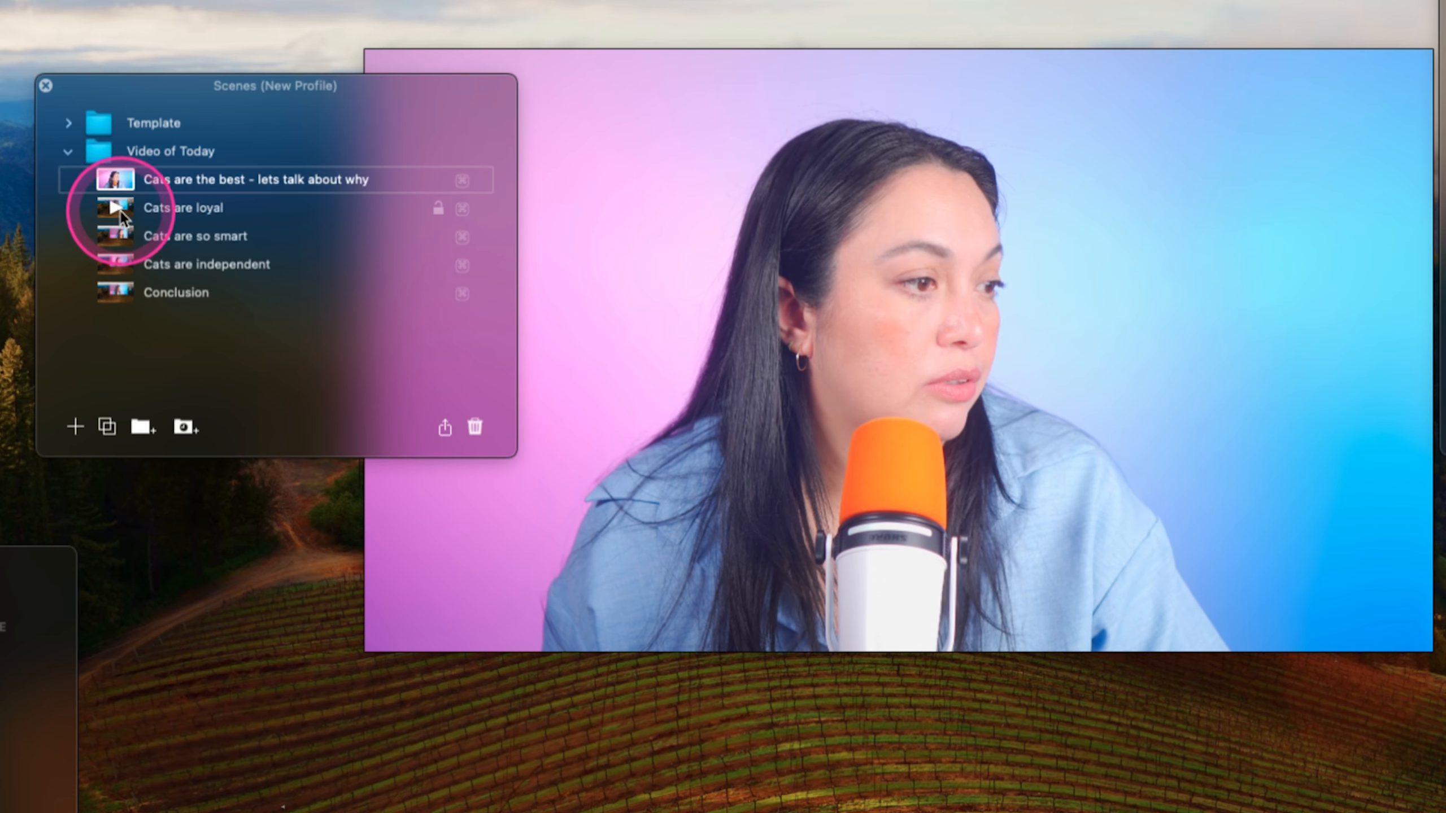
{"action": "left_click", "coordinate": [292, 192]}
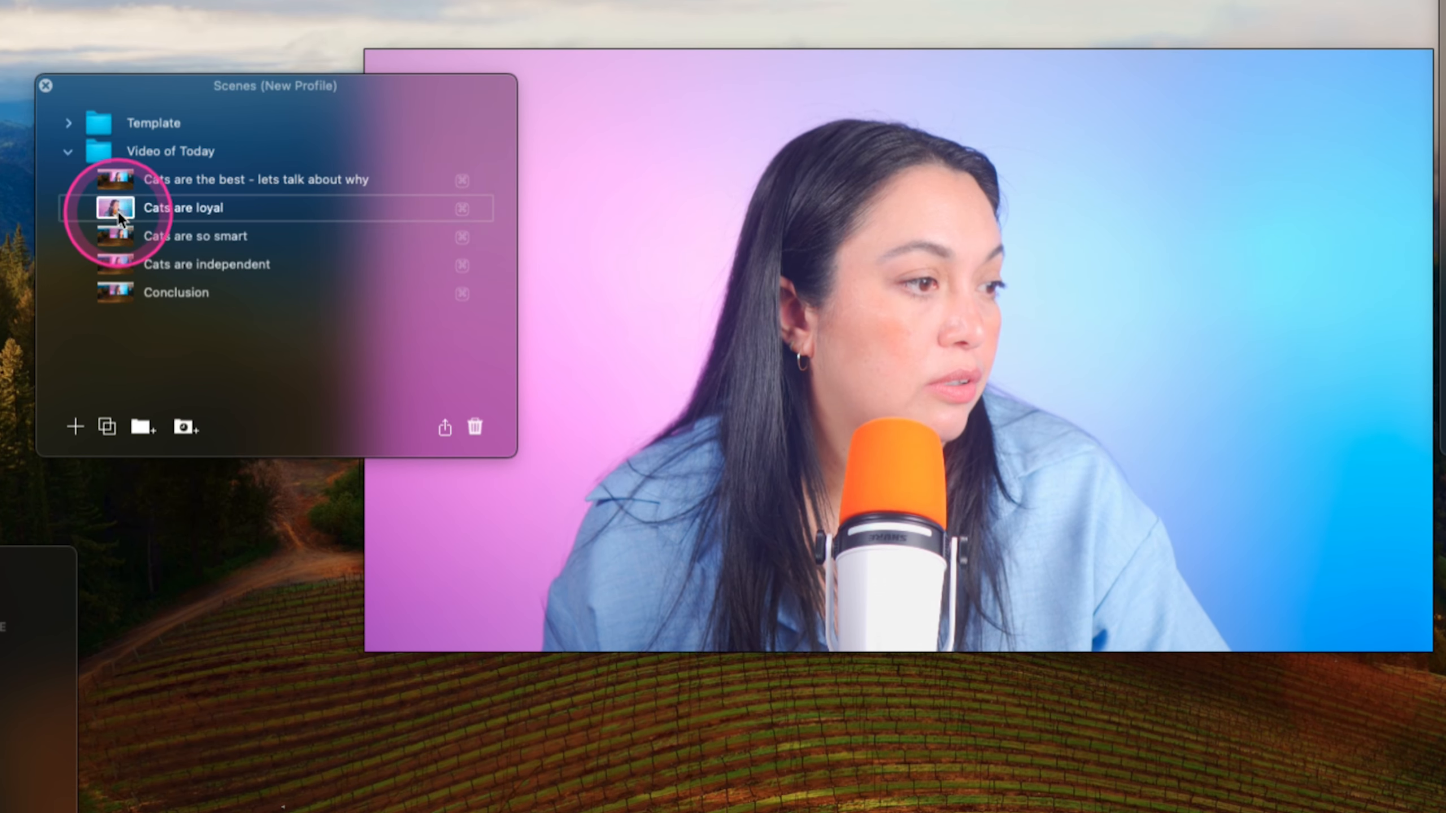
{"action": "left_click", "coordinate": [115, 236]}
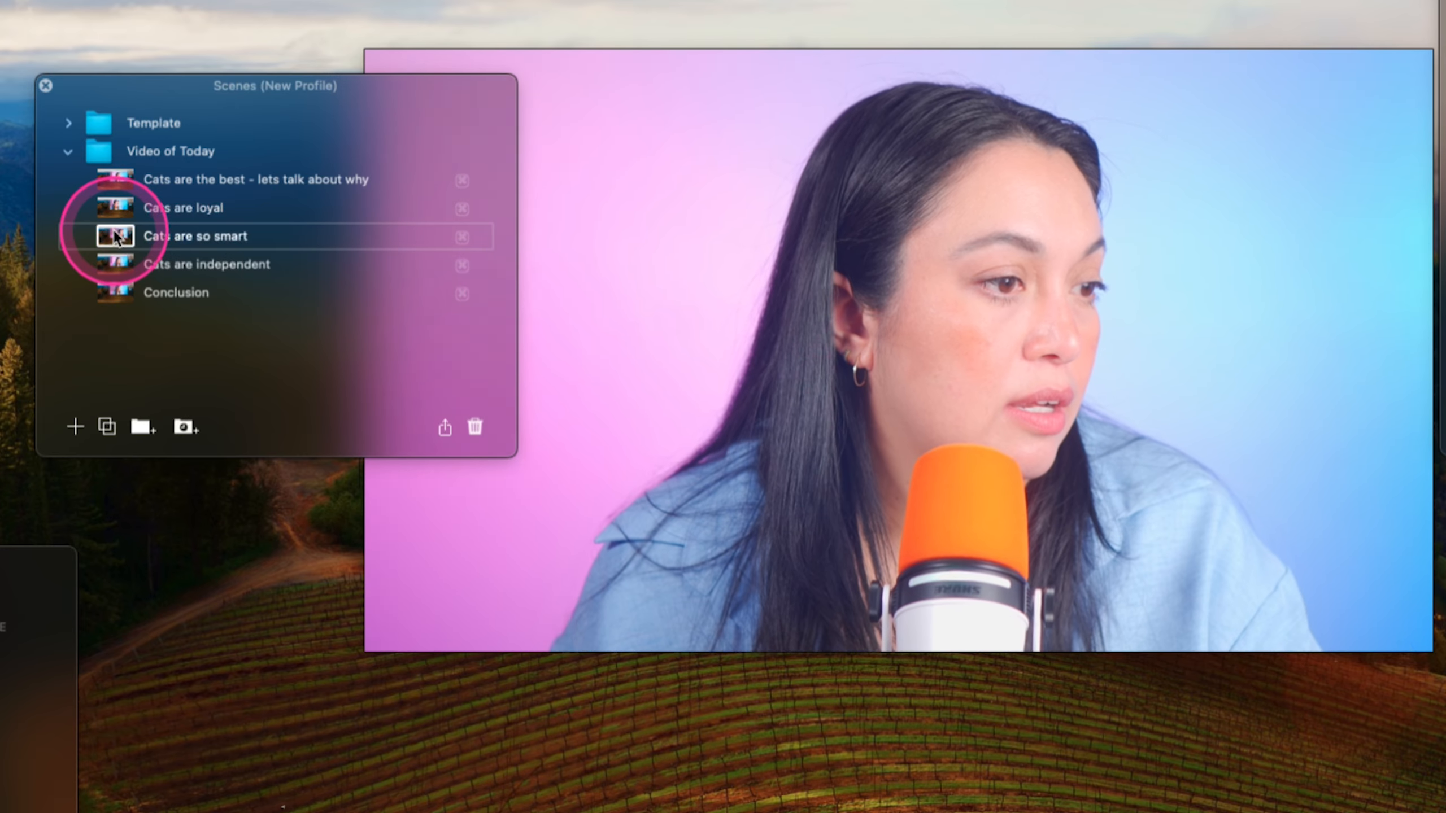
{"action": "left_click", "coordinate": [112, 264]}
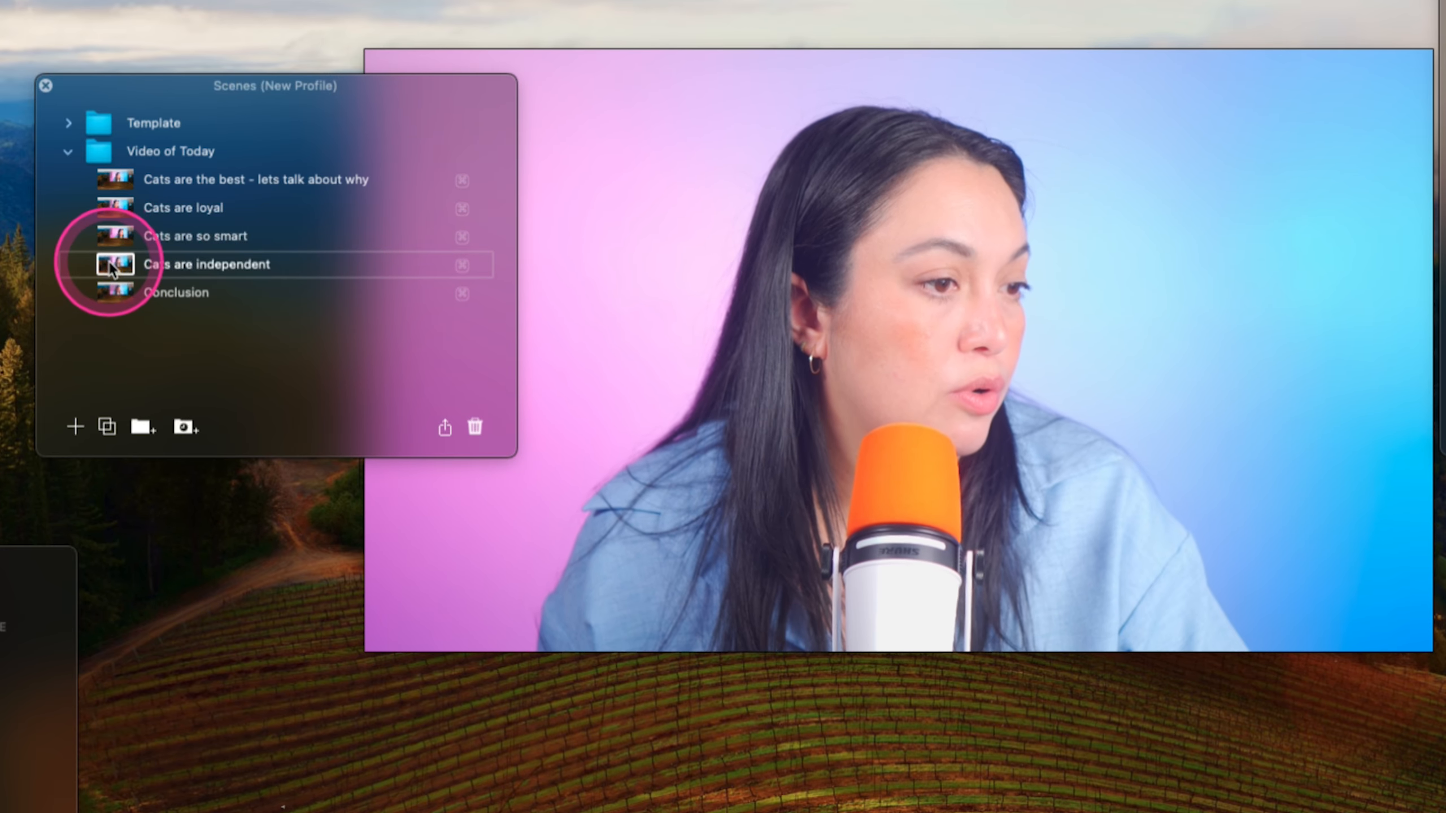
{"action": "left_click", "coordinate": [110, 292]}
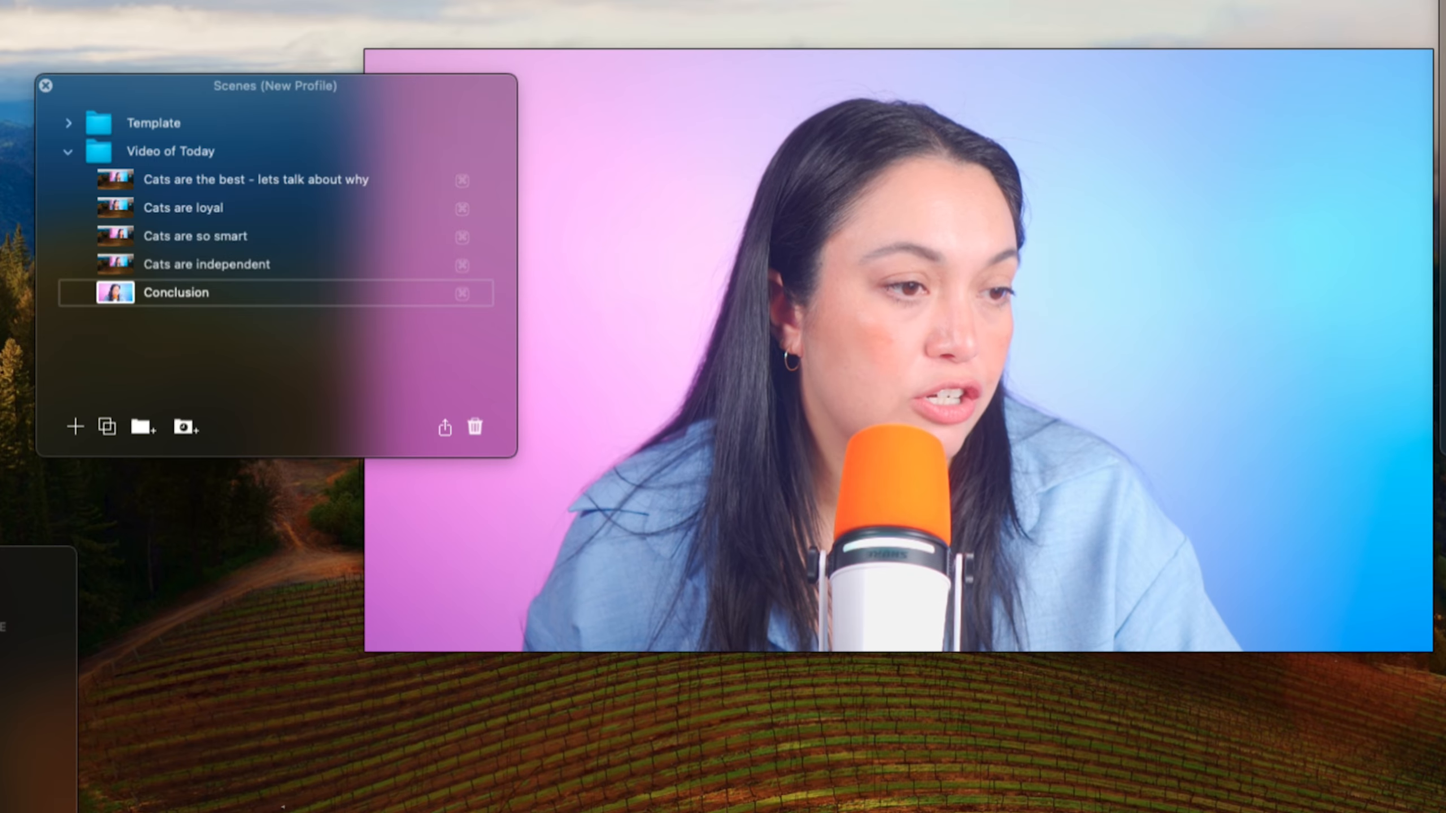
- Reduce the Conclusion zoom slightly, then zoom in and pan the framing of the Cats are independent scene
{"action": "left_click_drag", "start_coordinate": [1371, 225], "coordinate": [1361, 226]}
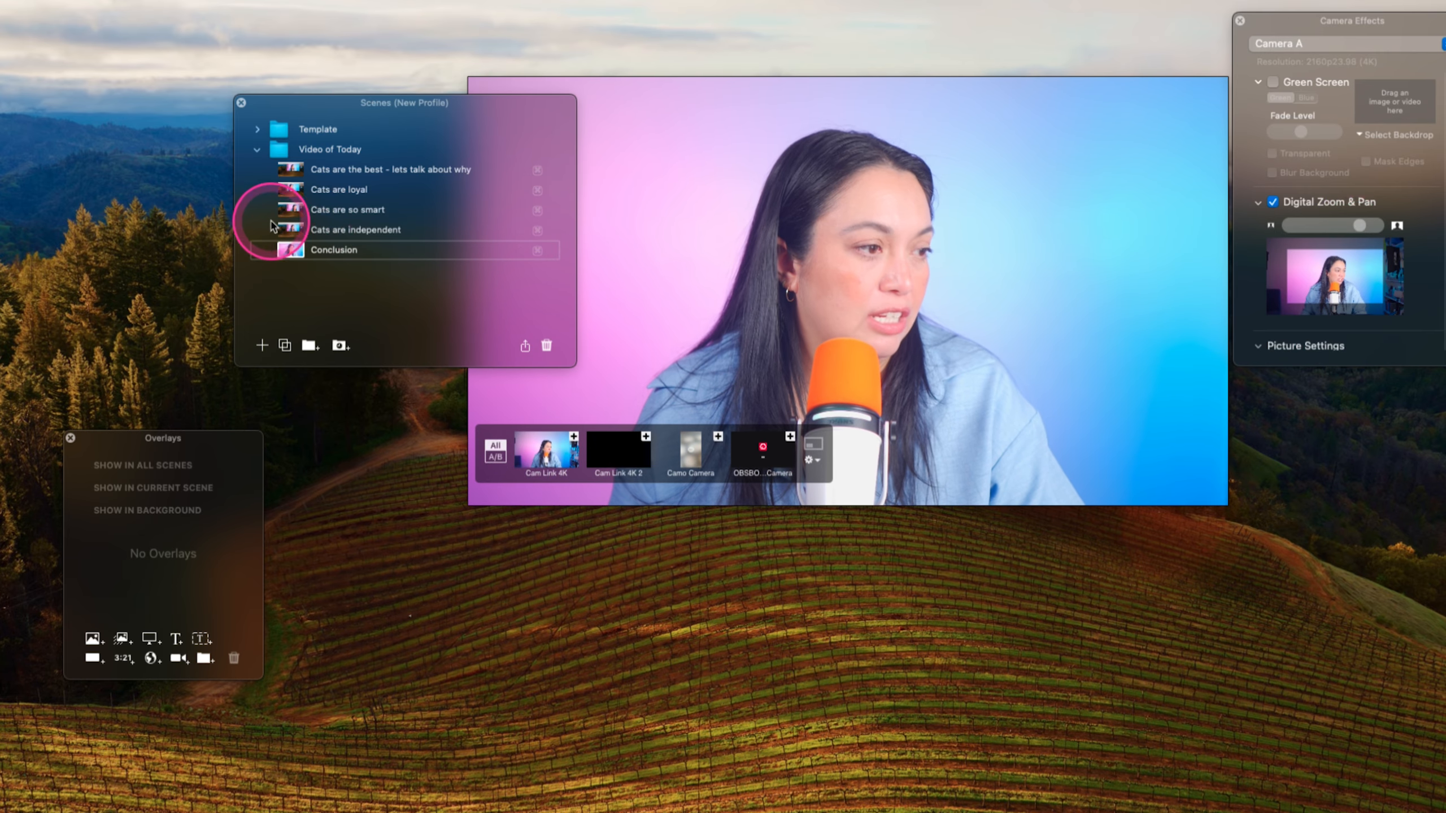
{"action": "left_click", "coordinate": [295, 233]}
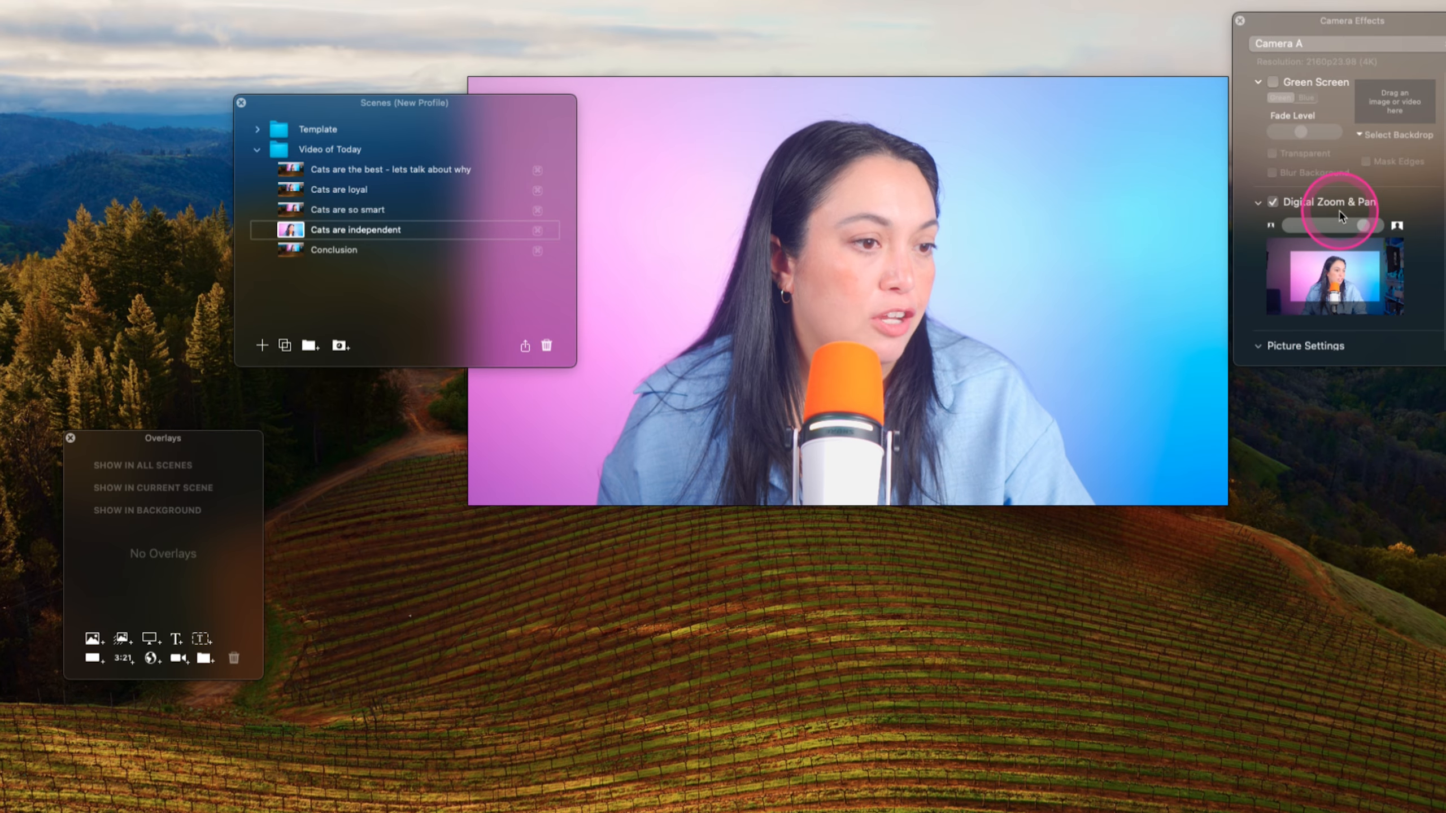
{"action": "left_click_drag", "start_coordinate": [1358, 226], "coordinate": [1376, 225]}
{"action": "left_click_drag", "start_coordinate": [1298, 300], "coordinate": [1297, 297]}
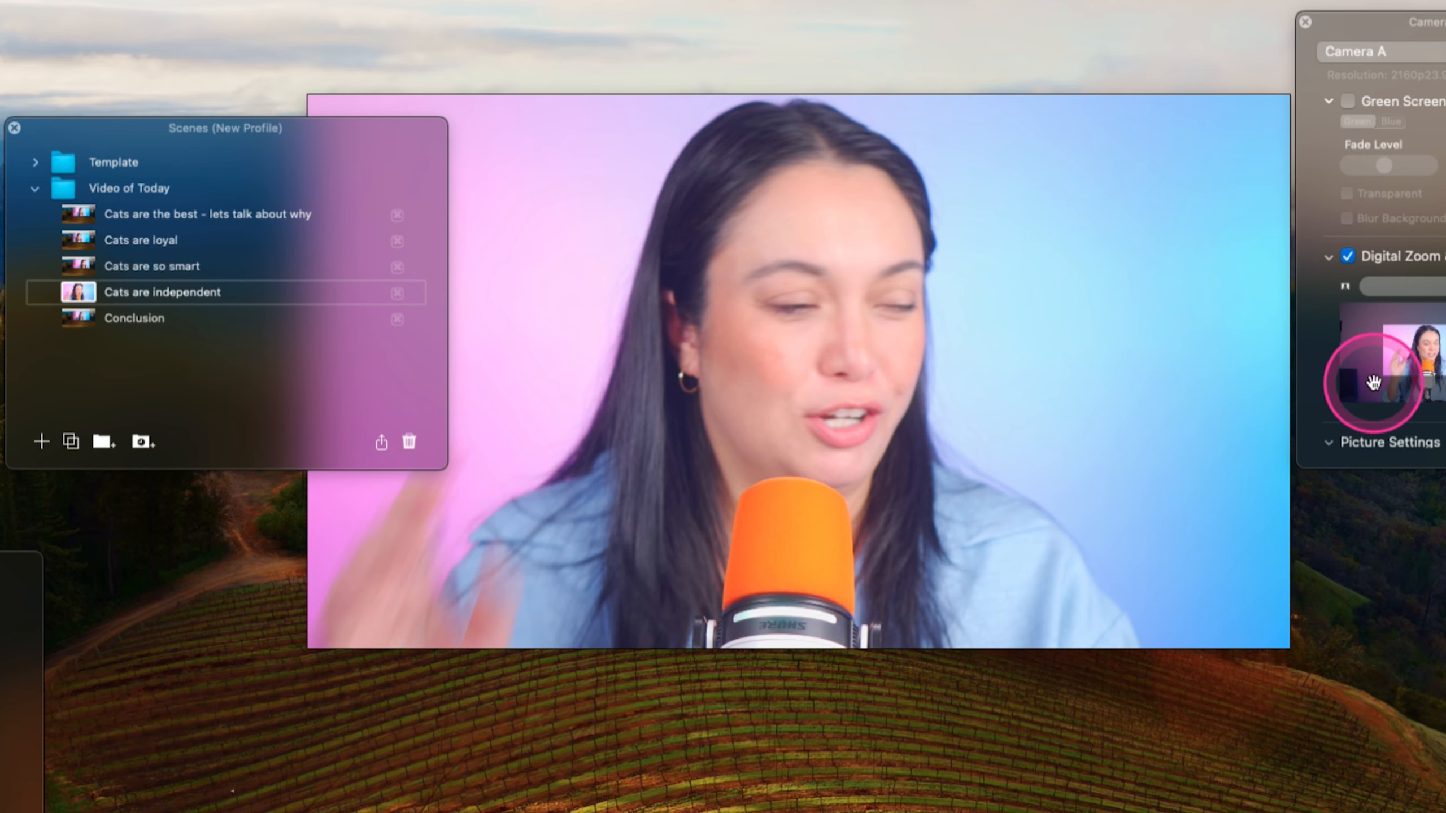
- Switch through all Video of Today scenes again to check their framing
{"action": "left_click", "coordinate": [286, 169]}
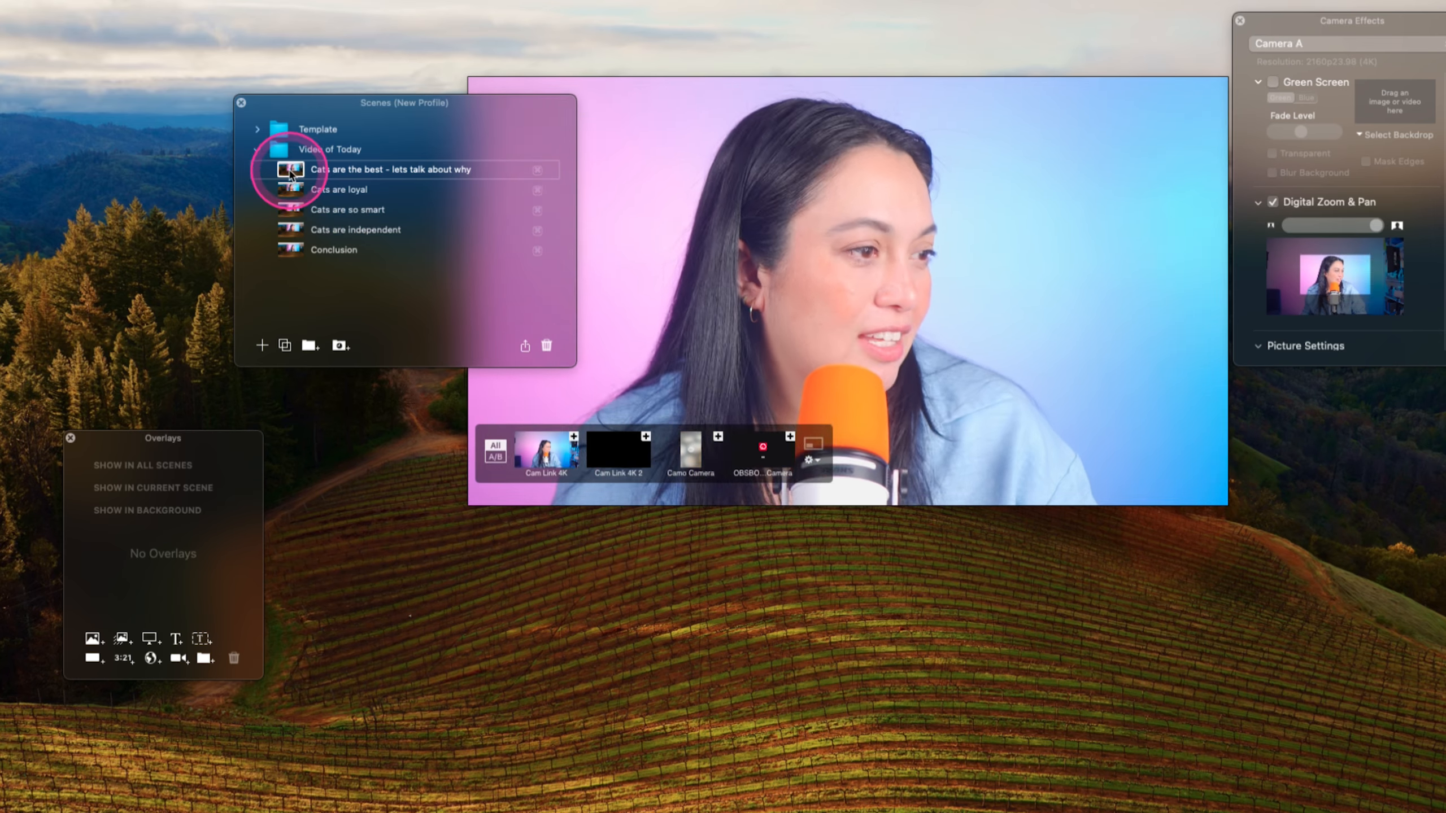
{"action": "left_click", "coordinate": [292, 189]}
{"action": "left_click", "coordinate": [292, 210]}
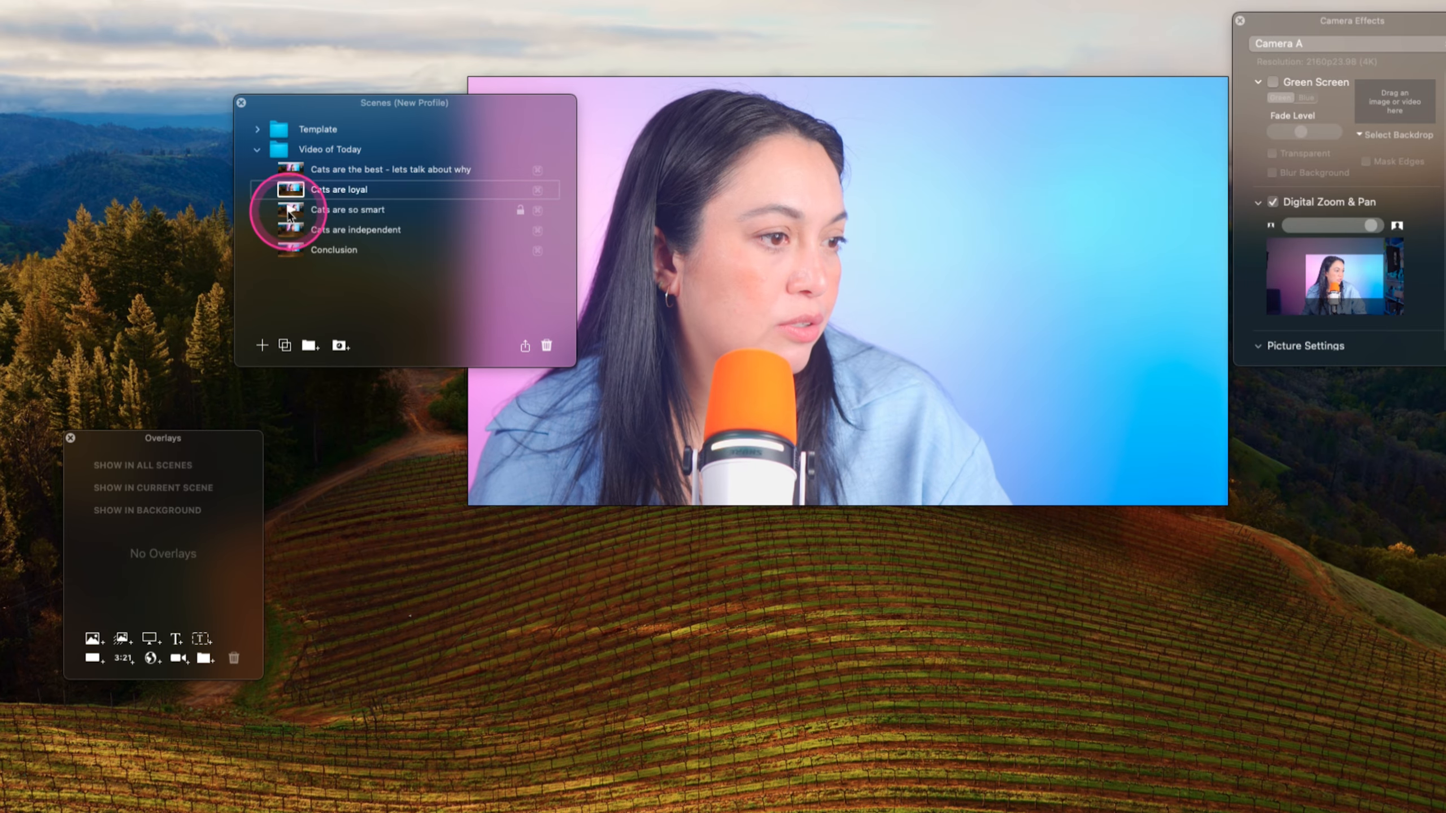
{"action": "left_click", "coordinate": [292, 230]}
{"action": "left_click", "coordinate": [289, 251]}
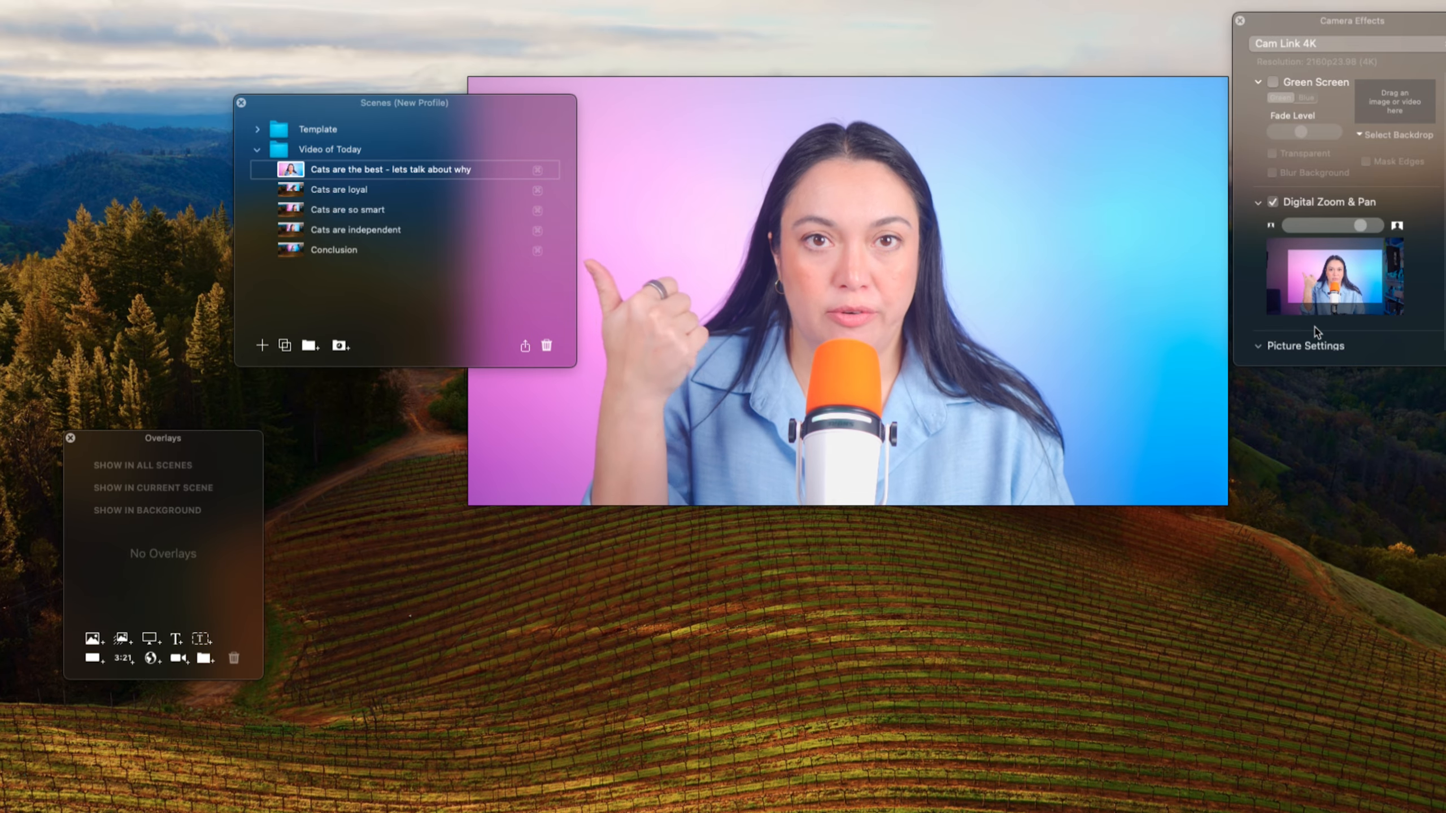
{"action": "scroll", "coordinate": [1316, 332], "scroll_direction": "down", "scroll_amount": 3}
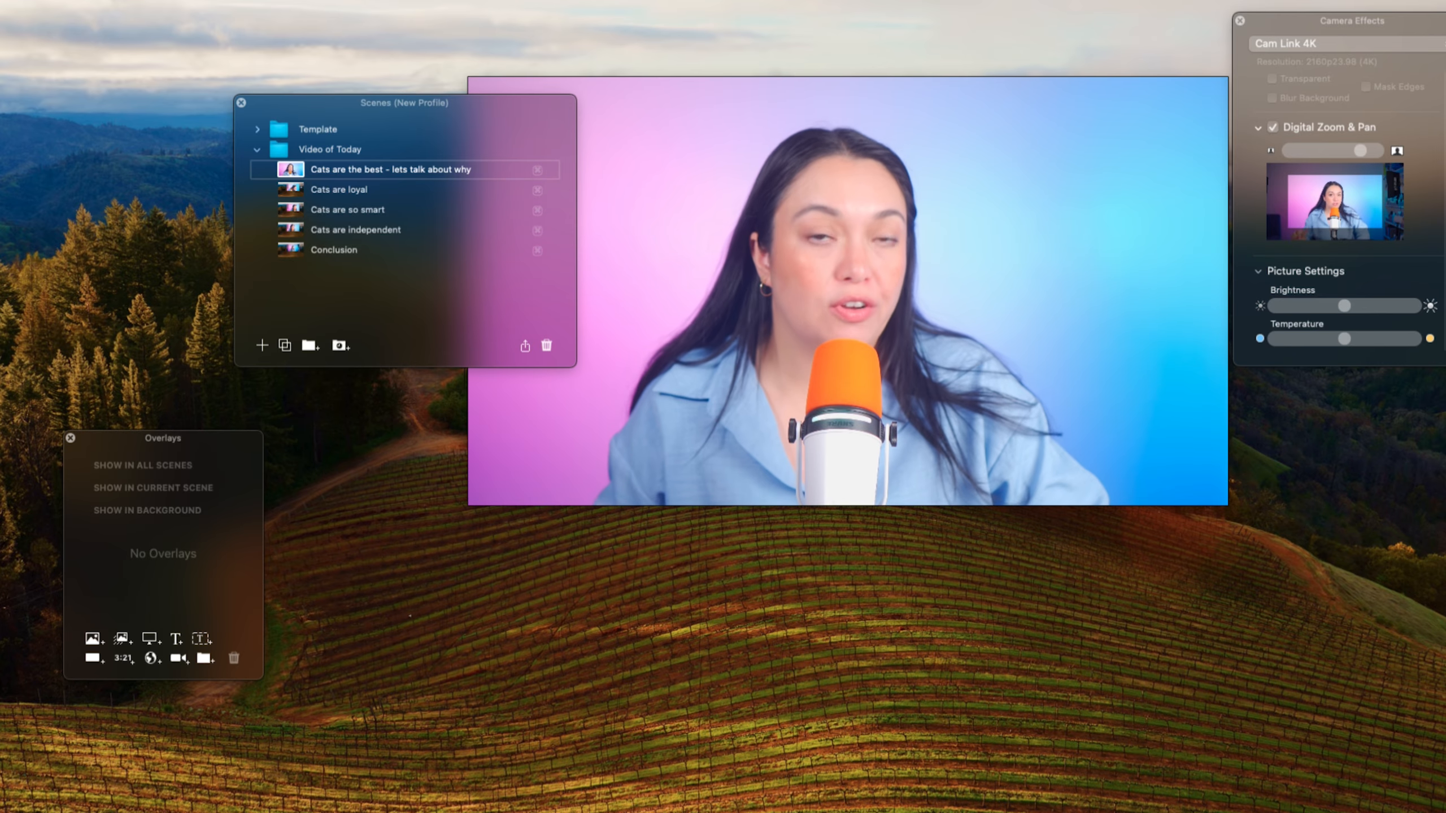
- Add a "Loyalty!" text overlay to the Cats are loyal scene and place it in the upper right of the frame
{"action": "left_click", "coordinate": [292, 190]}
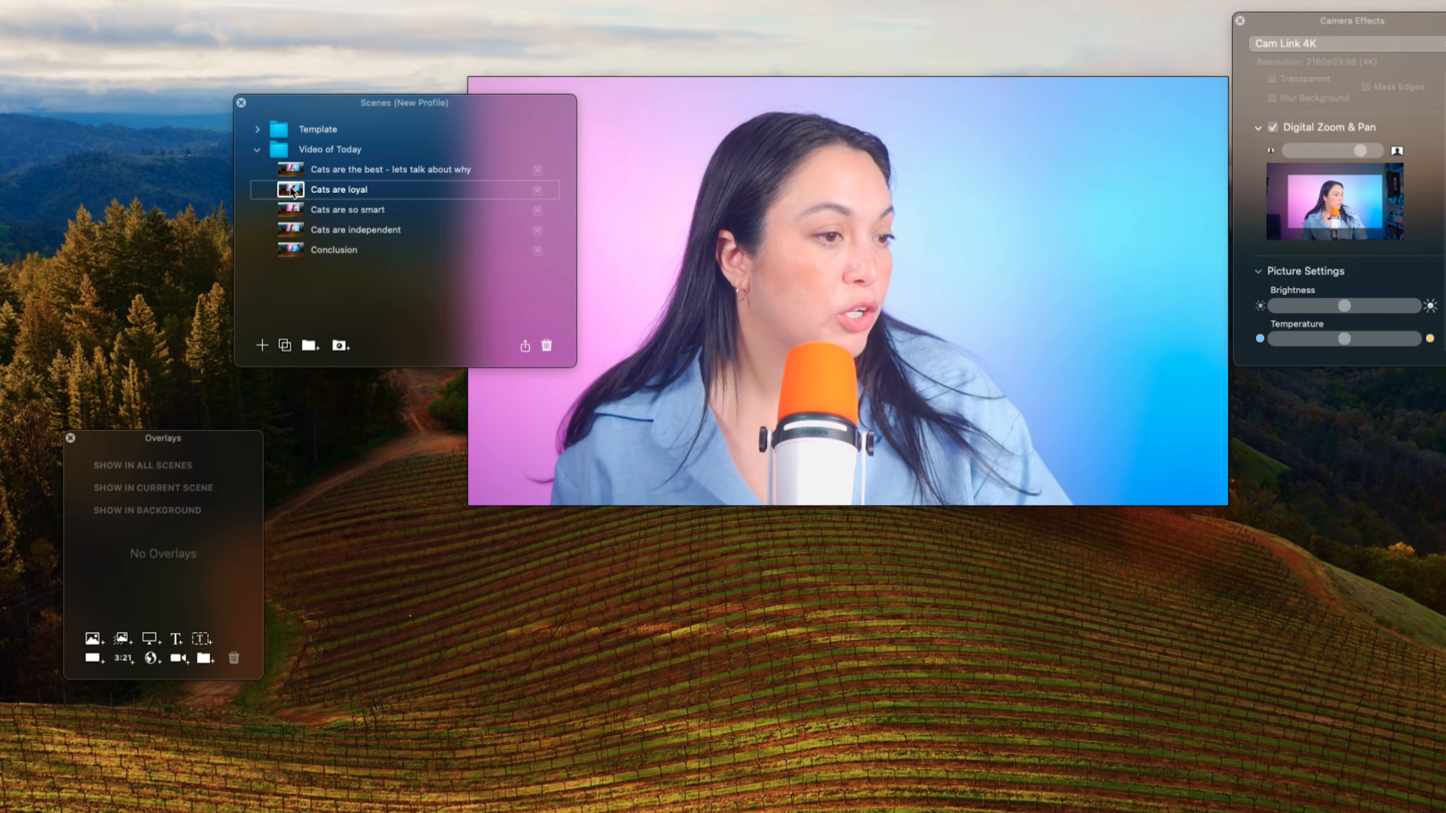
{"action": "left_click_drag", "start_coordinate": [203, 446], "coordinate": [408, 432]}
{"action": "left_click", "coordinate": [978, 387]}
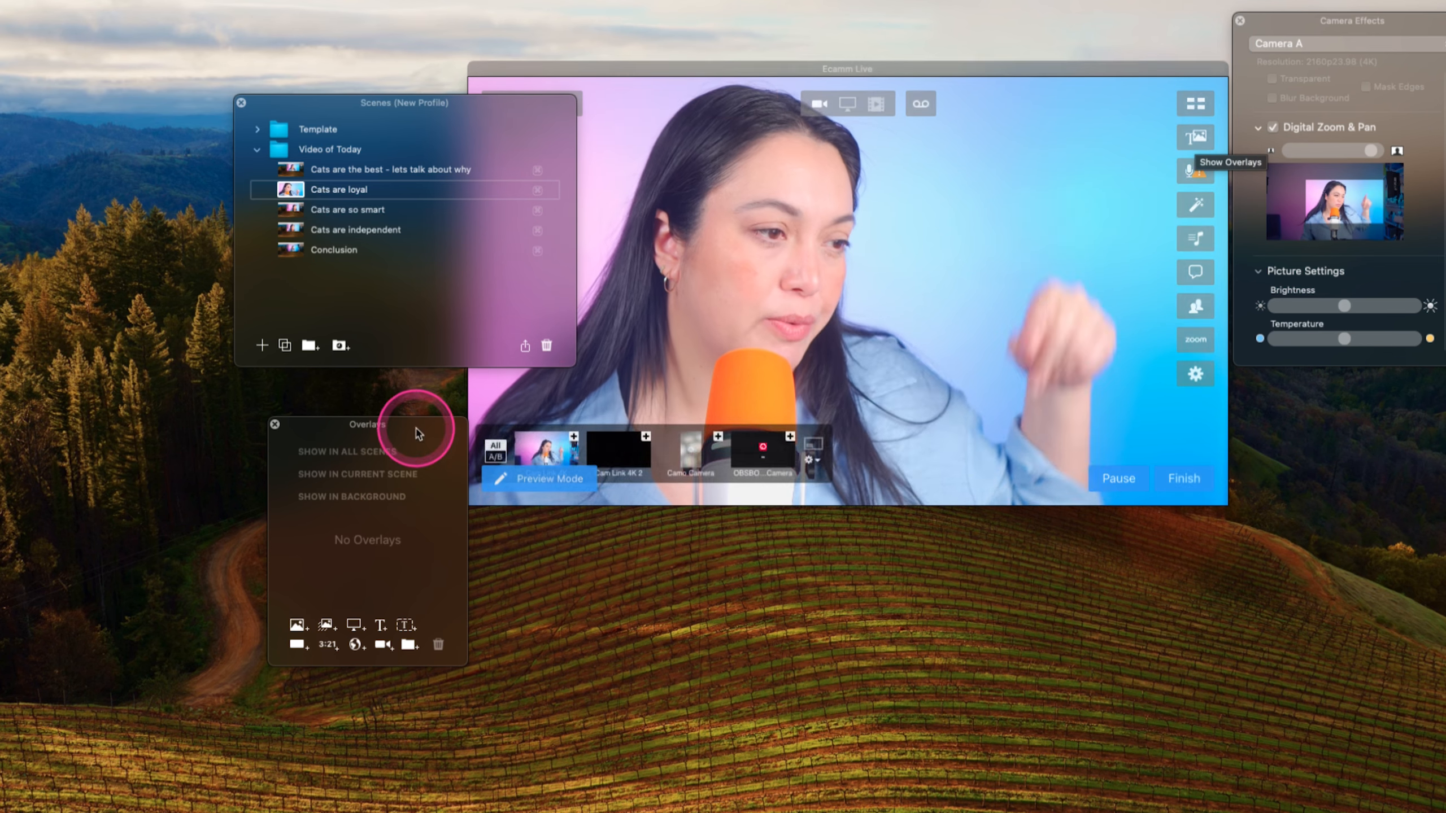
{"action": "left_click_drag", "start_coordinate": [430, 428], "coordinate": [442, 387]}
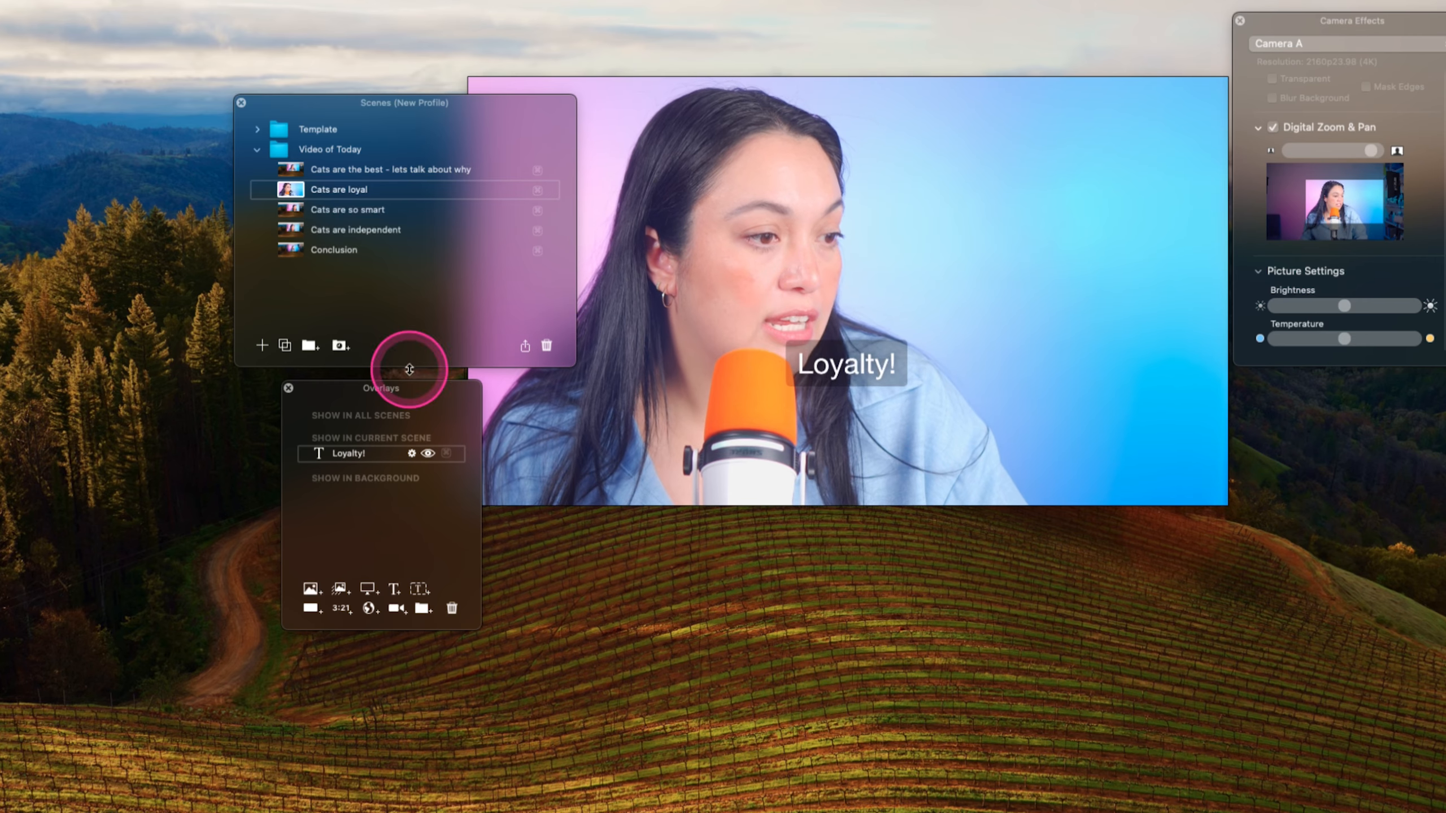
{"action": "left_click_drag", "start_coordinate": [871, 357], "coordinate": [1134, 257]}
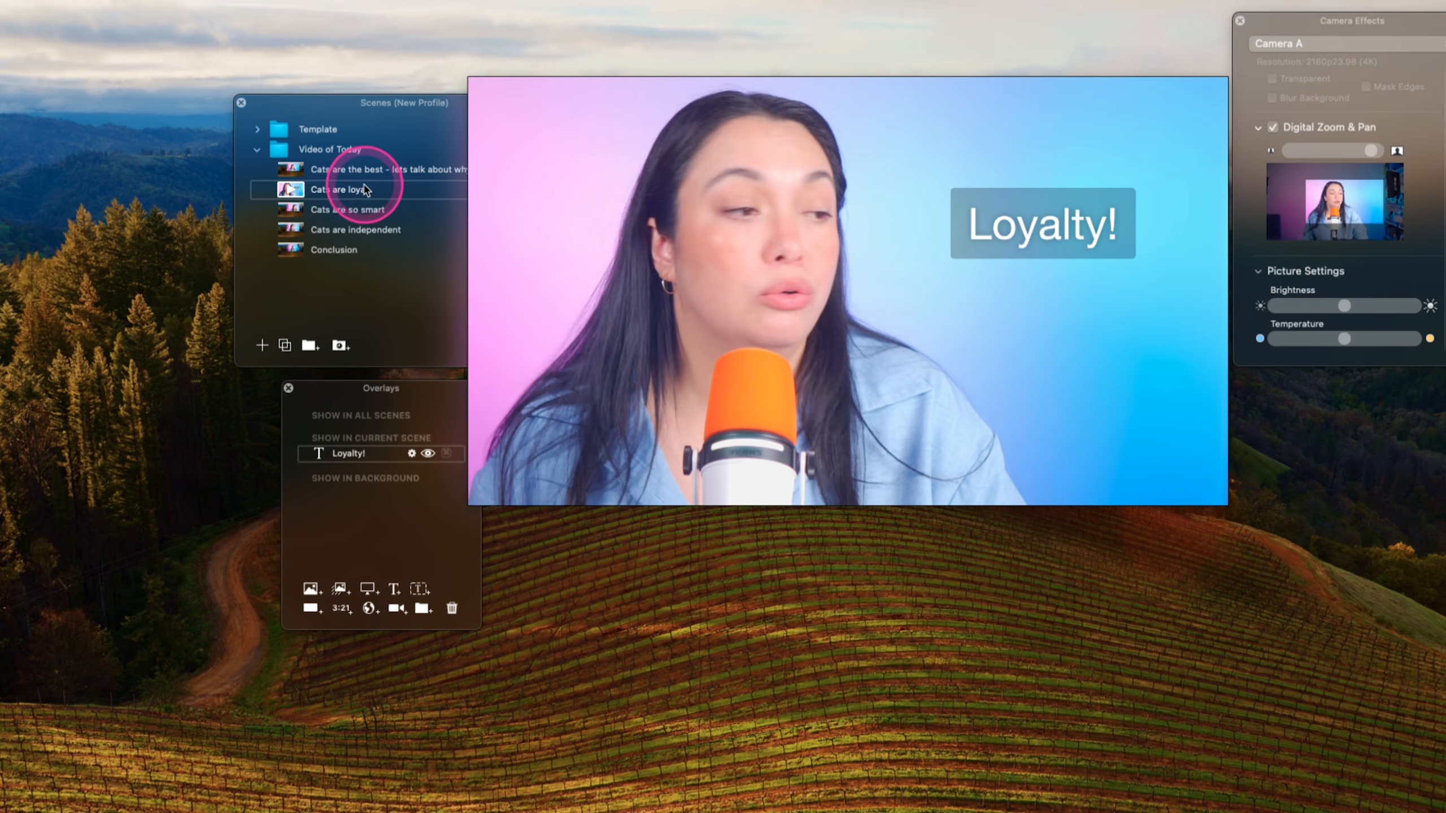
- Add an "Intelligence!" text overlay to the Cats are so smart scene
{"action": "left_click", "coordinate": [287, 166]}
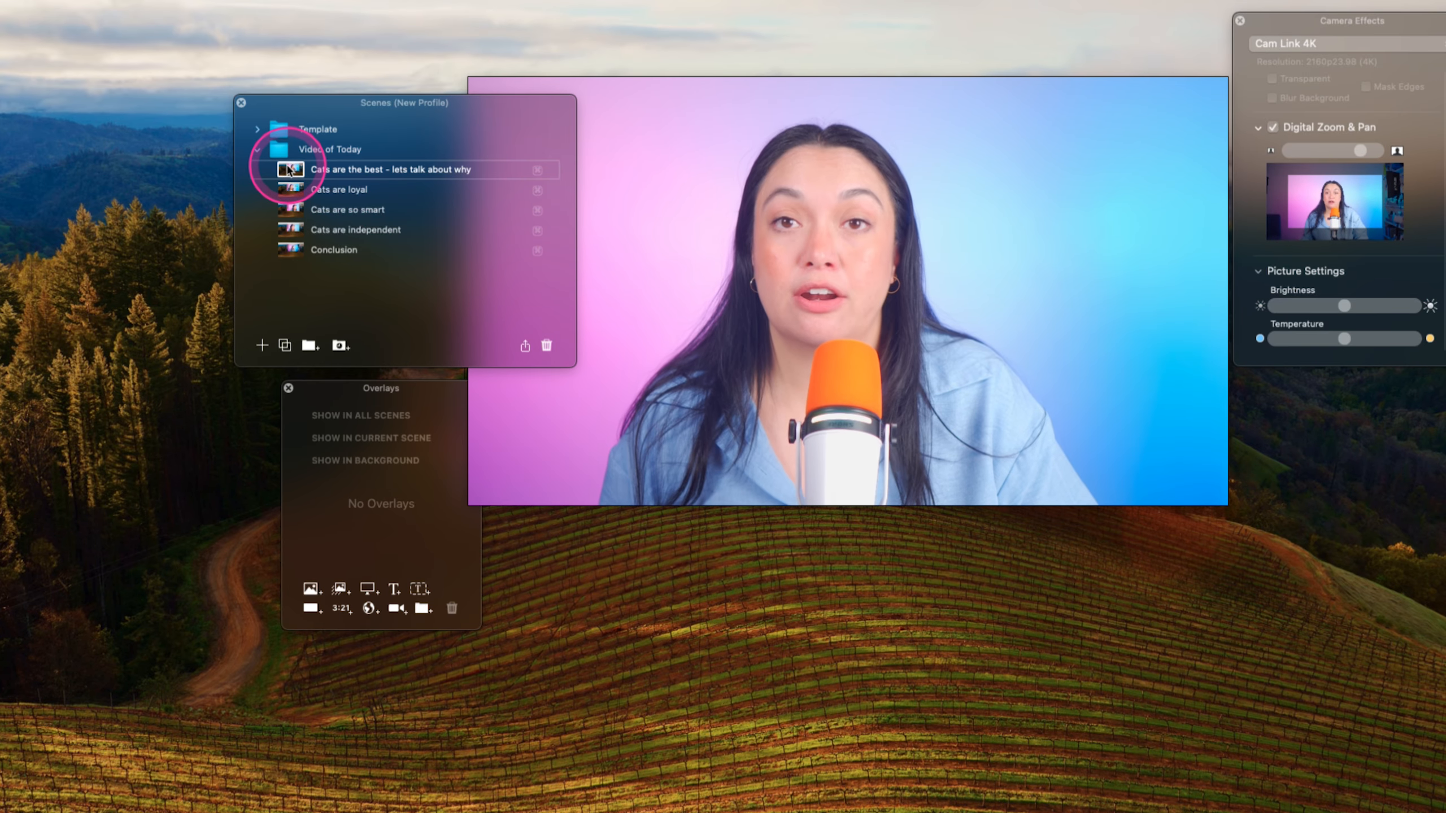
{"action": "left_click", "coordinate": [289, 188]}
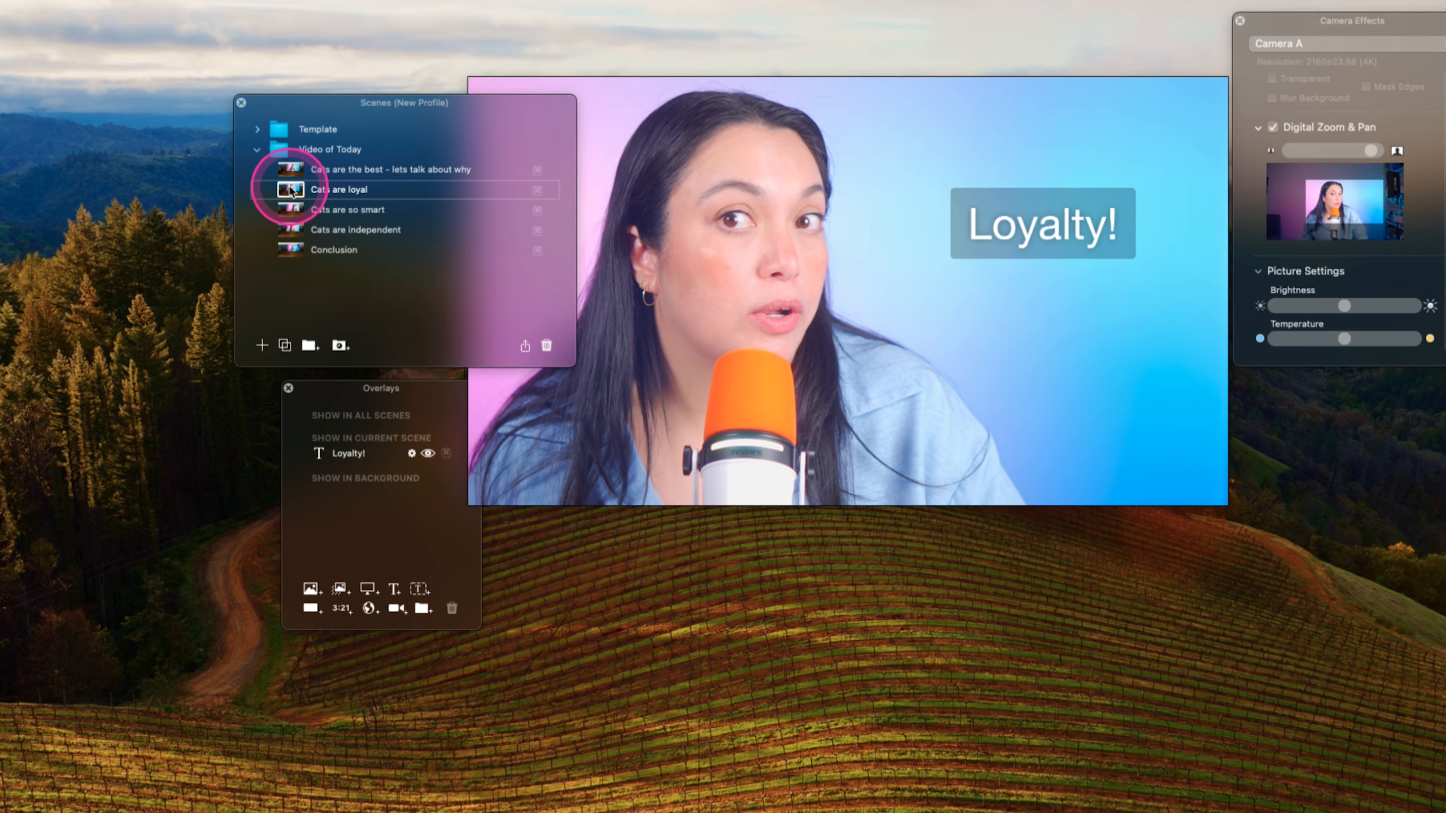
{"action": "left_click", "coordinate": [287, 212]}
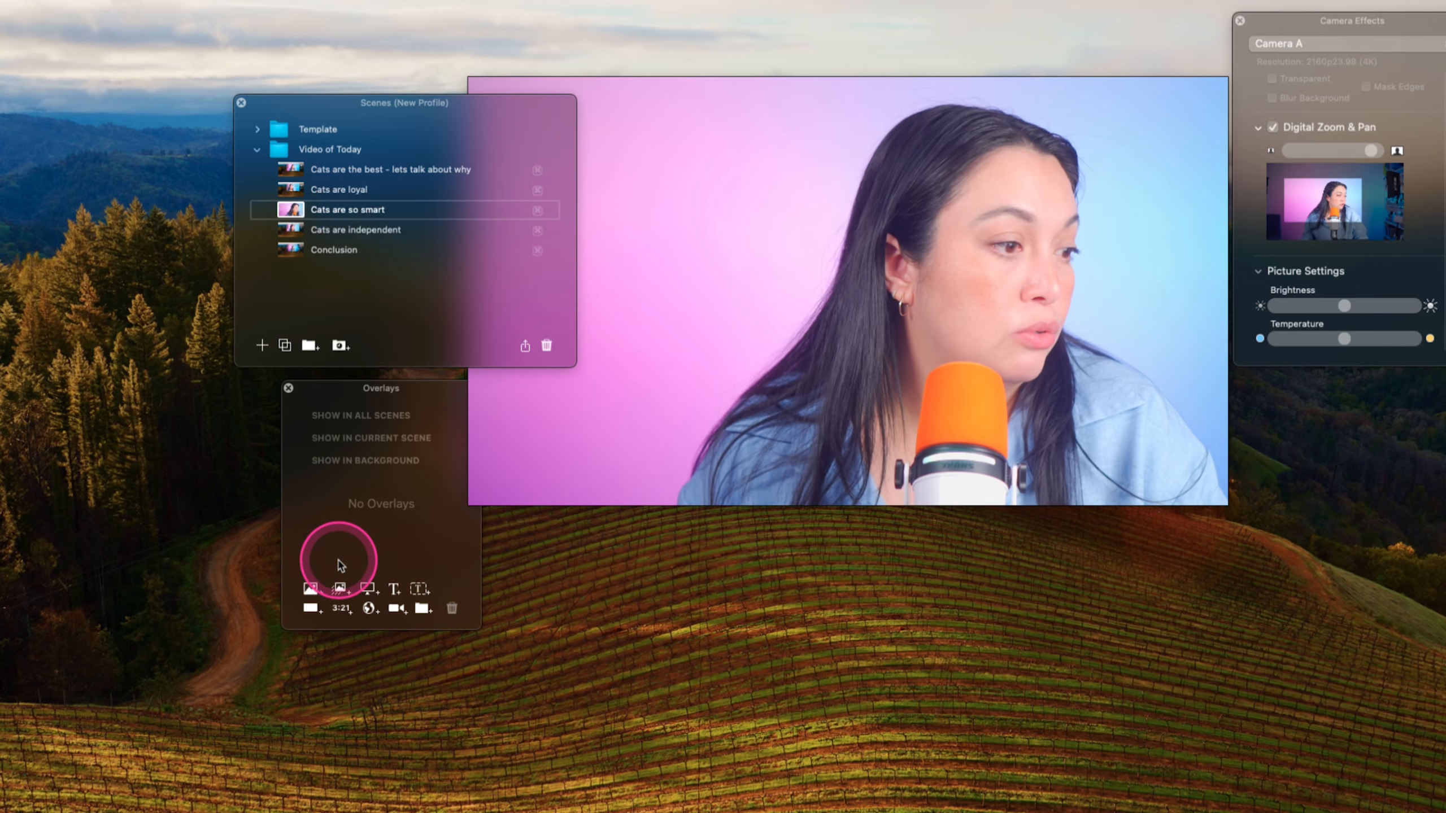
{"action": "left_click", "coordinate": [393, 592]}
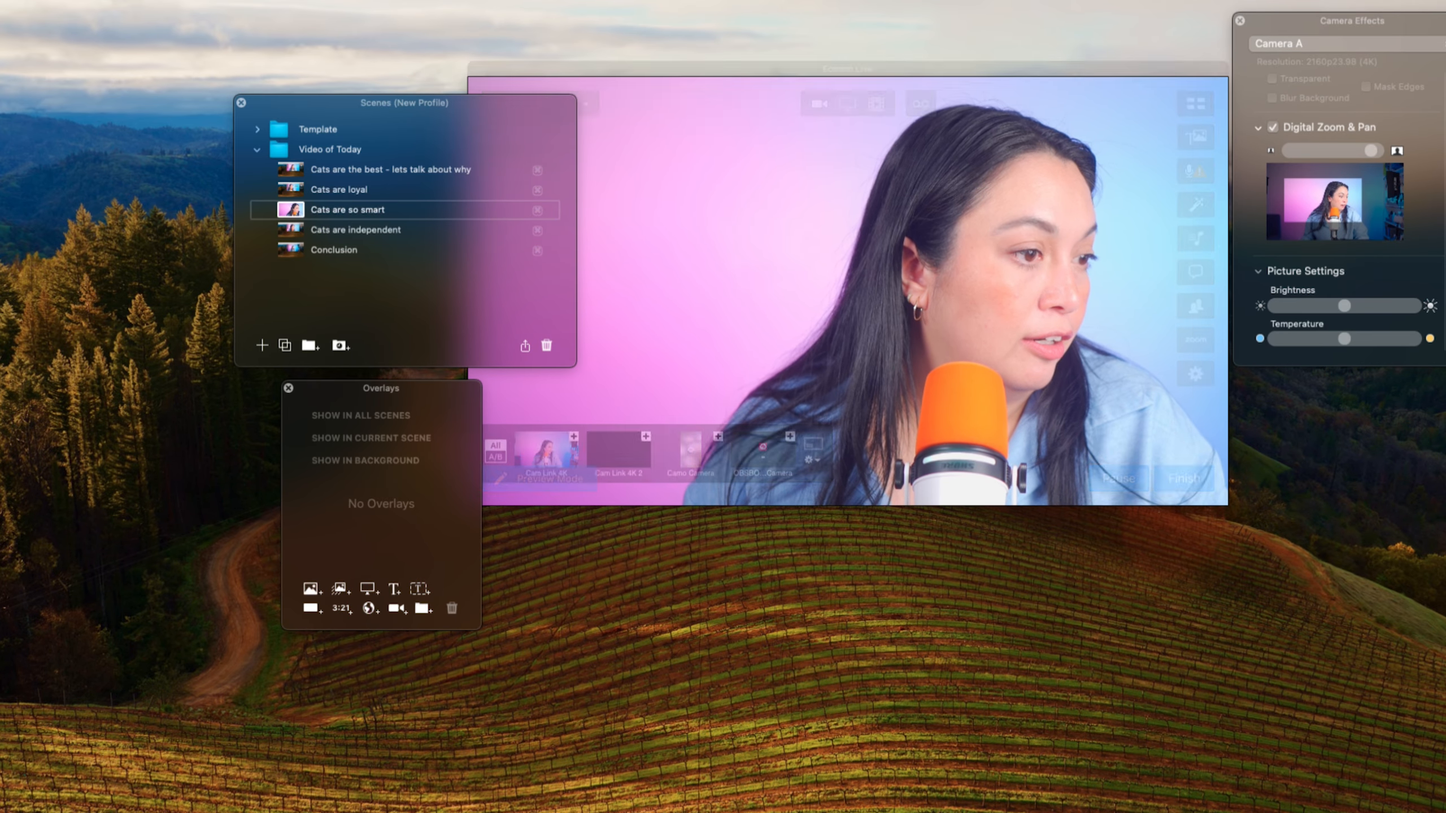
- Add a "The best!" text overlay to the Cats are independent scene, placed at the lower right
{"action": "left_click", "coordinate": [288, 229]}
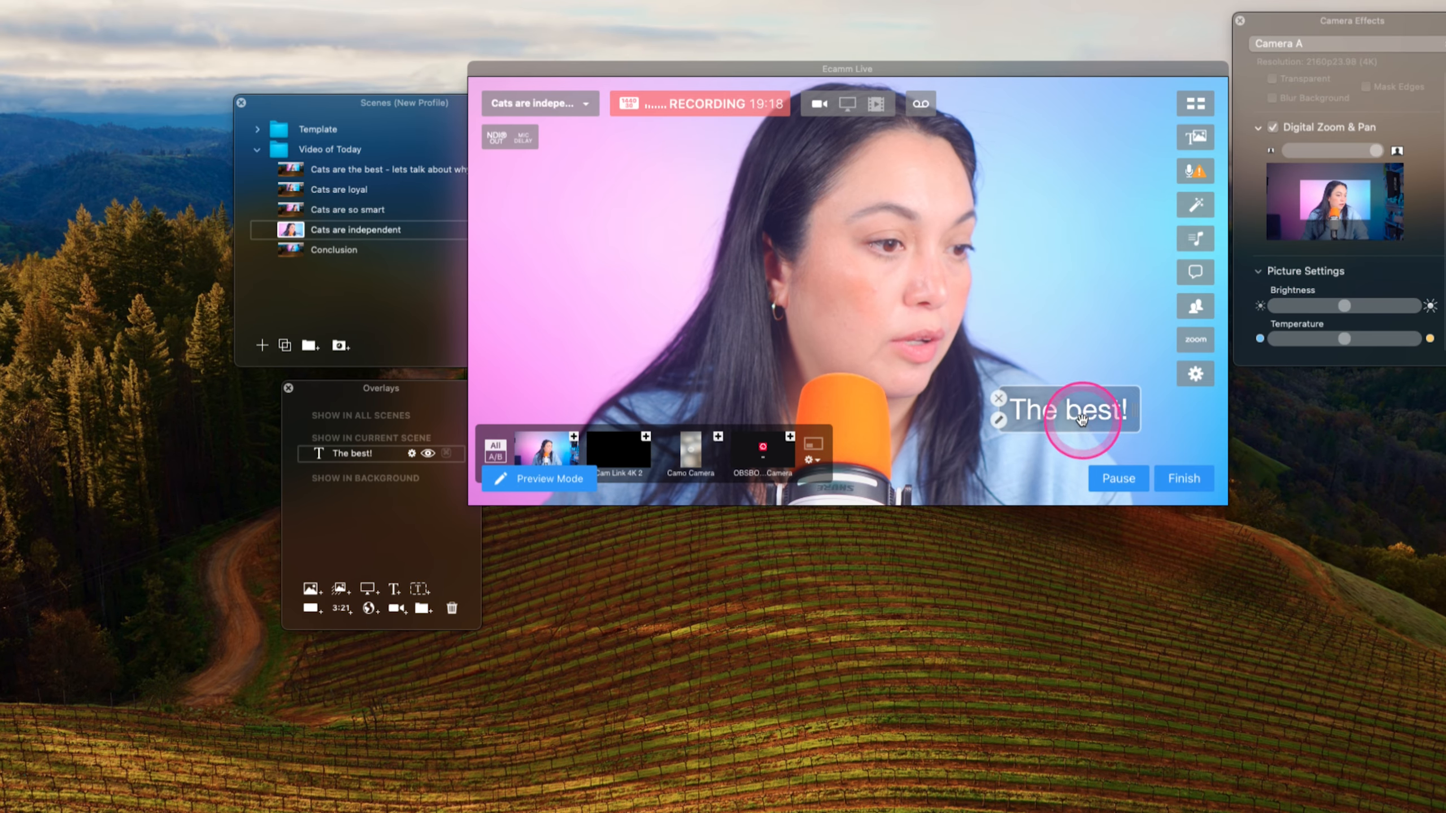
{"action": "left_click_drag", "start_coordinate": [1138, 429], "coordinate": [1165, 442]}
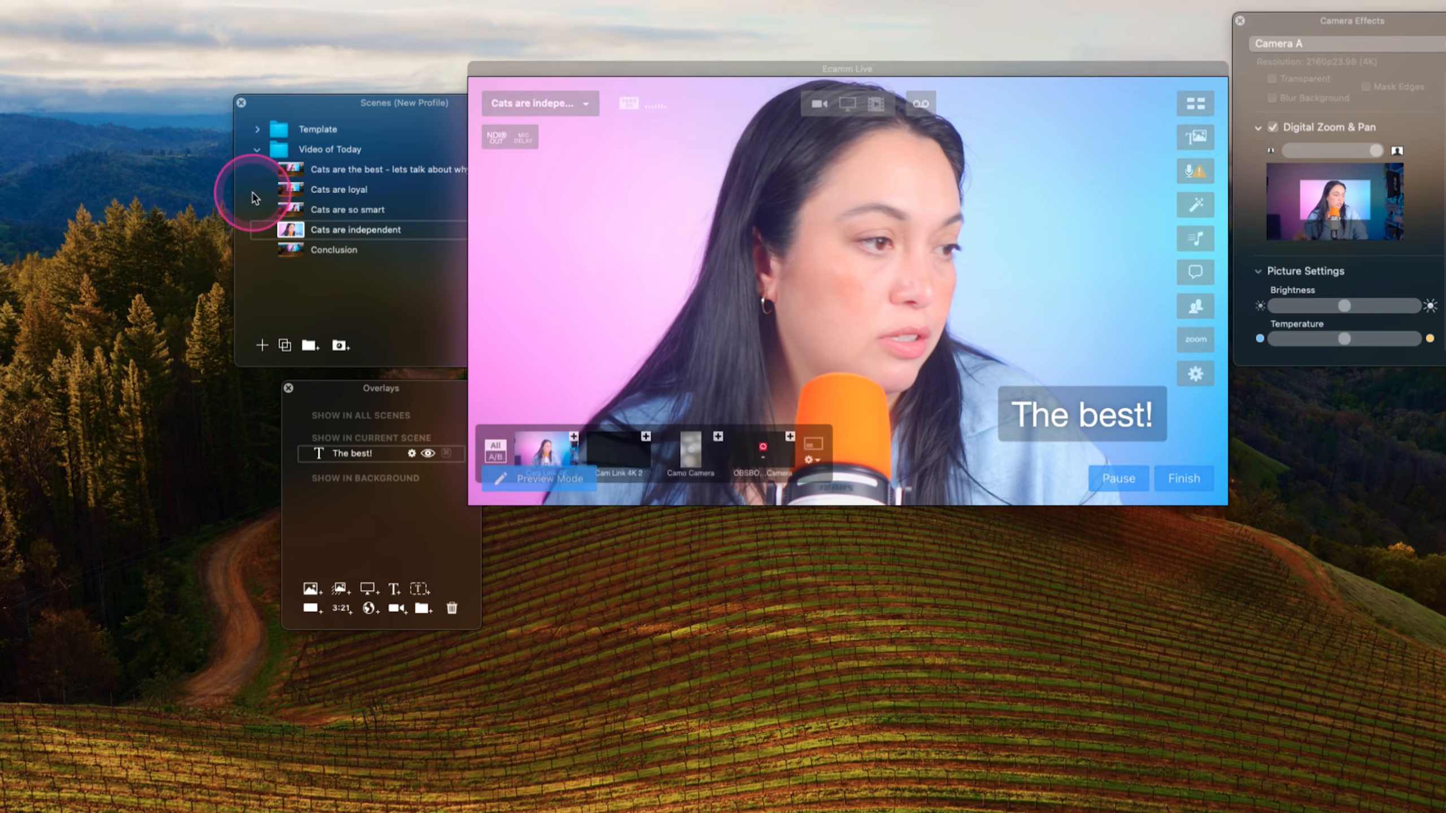
- Select the Conclusion scene, enable Digital Zoom & Pan and zoom in
{"action": "left_click", "coordinate": [295, 246]}
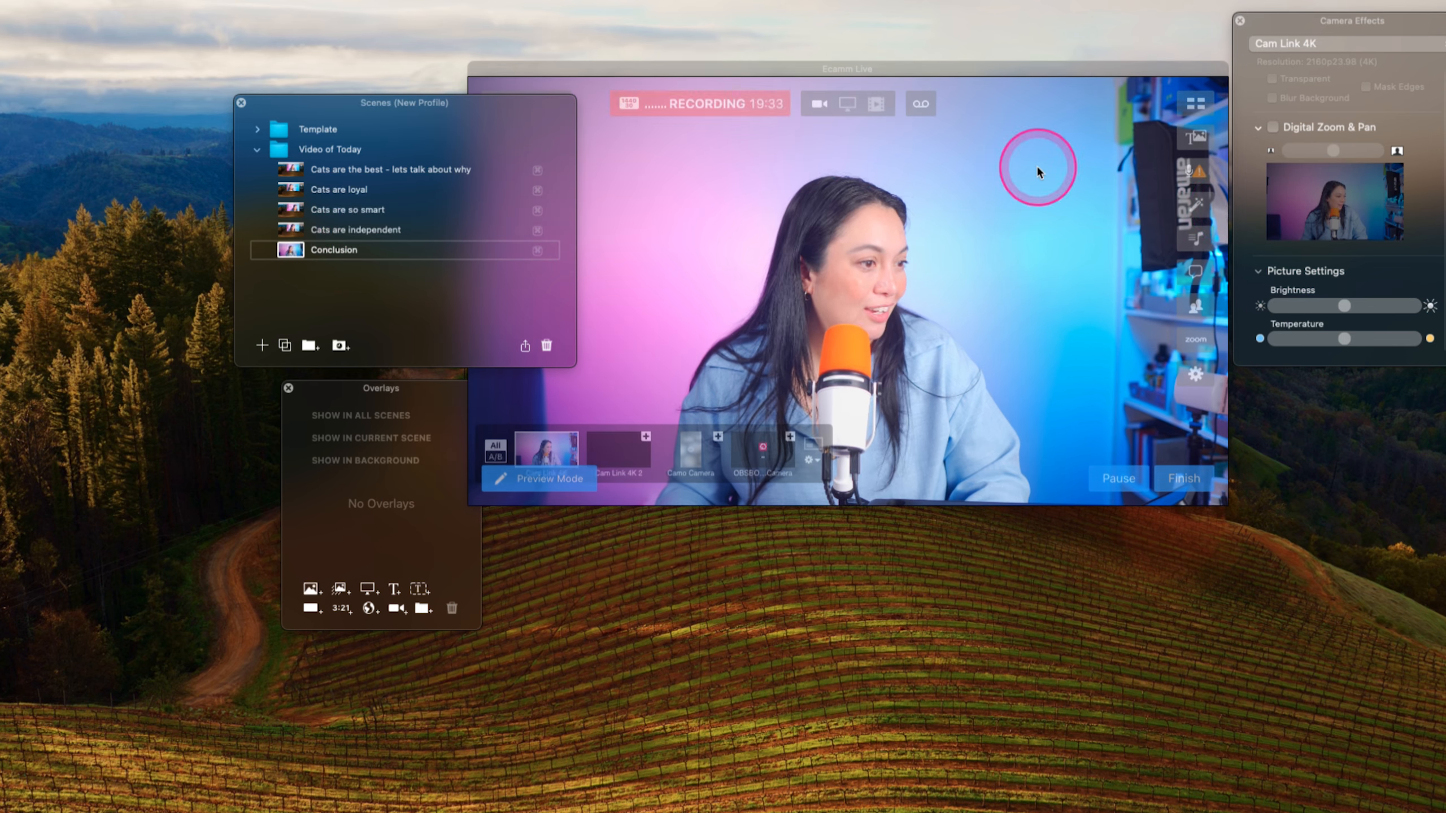
{"action": "left_click_drag", "start_coordinate": [1337, 148], "coordinate": [1370, 141]}
{"action": "left_click_drag", "start_coordinate": [1316, 161], "coordinate": [1365, 154]}
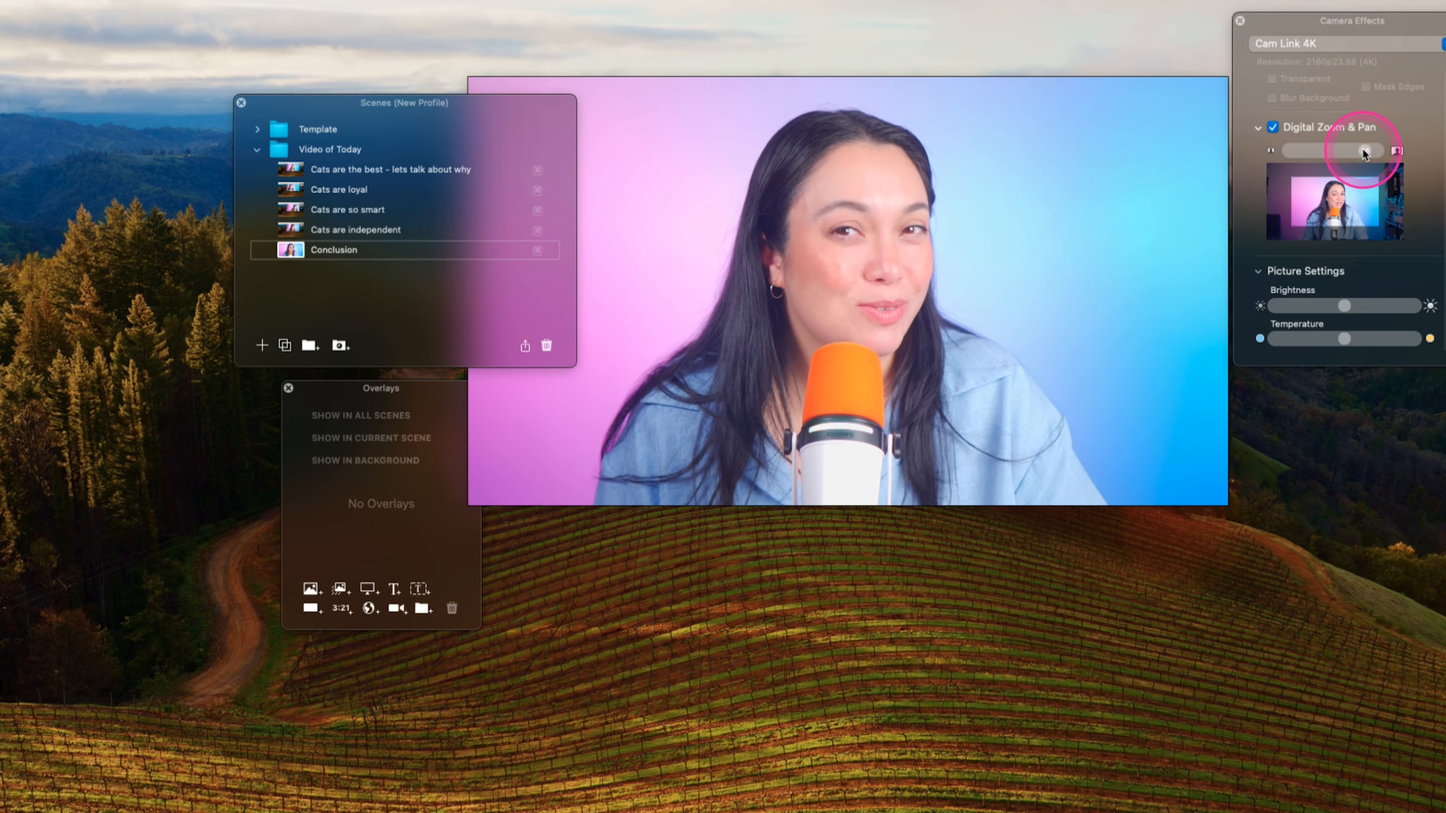